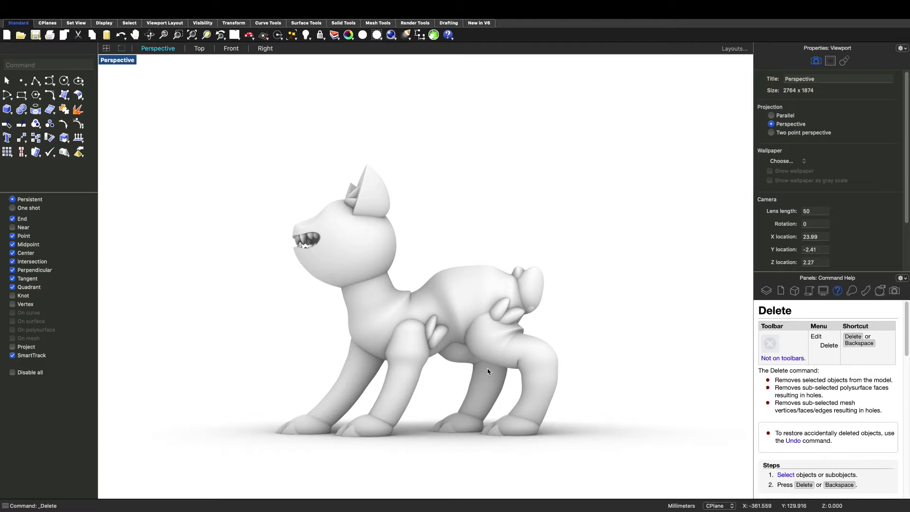
Step: Delete the stray oversized leg geometry in front of the cat-like creature in the Perspective view
right_click_drag(445, 420, 492, 430)
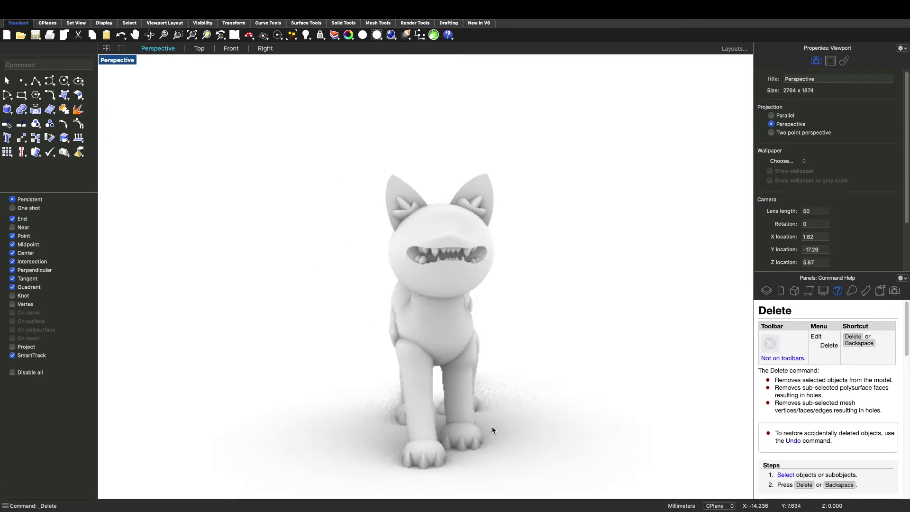
left_click(231, 49)
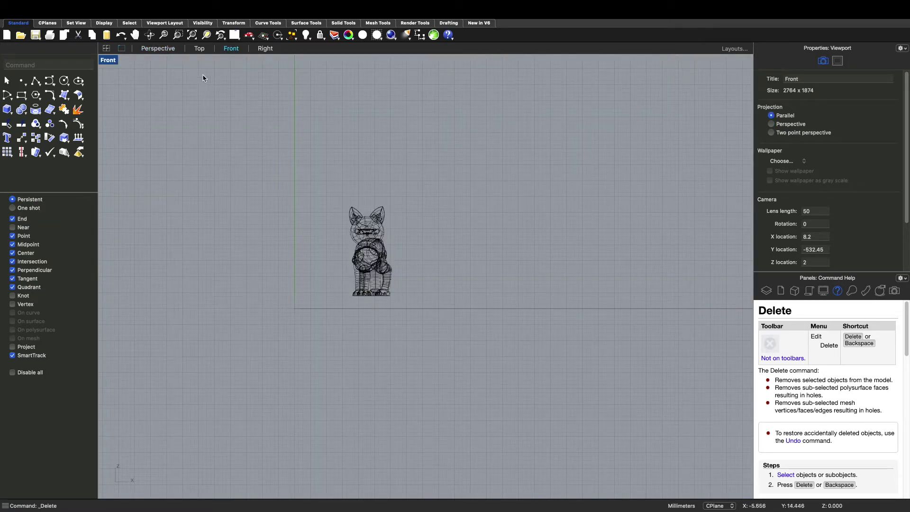
left_click(158, 48)
right_click_drag(599, 367, 588, 352)
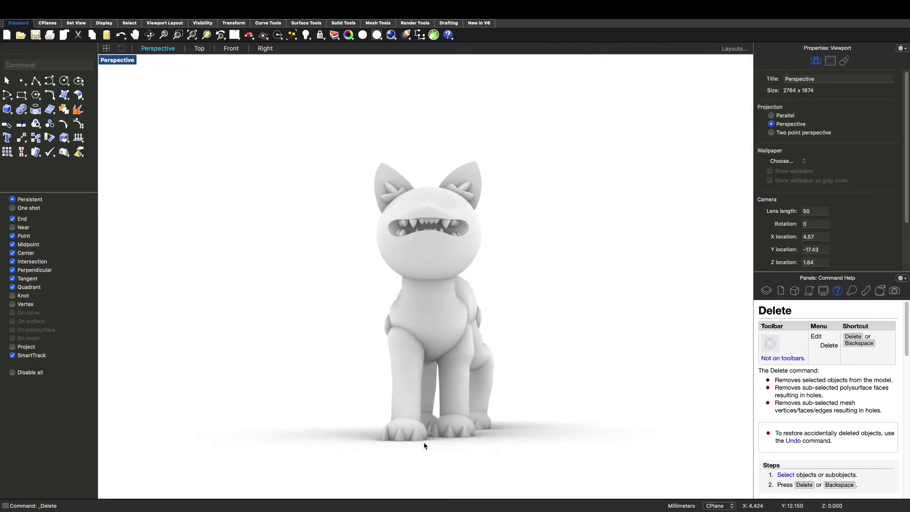
right_click_drag(561, 433, 357, 433)
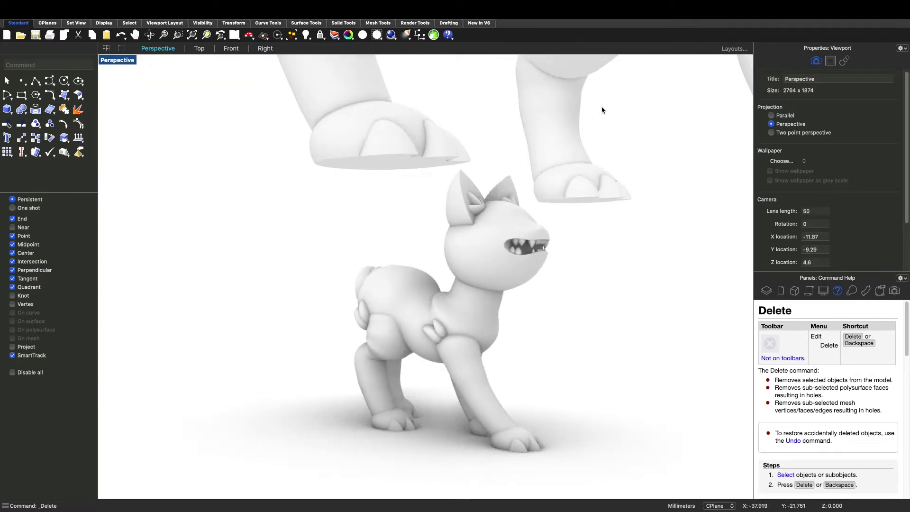
left_click(515, 135)
key("Delete")
left_click_drag(428, 104, 341, 135)
key("Delete")
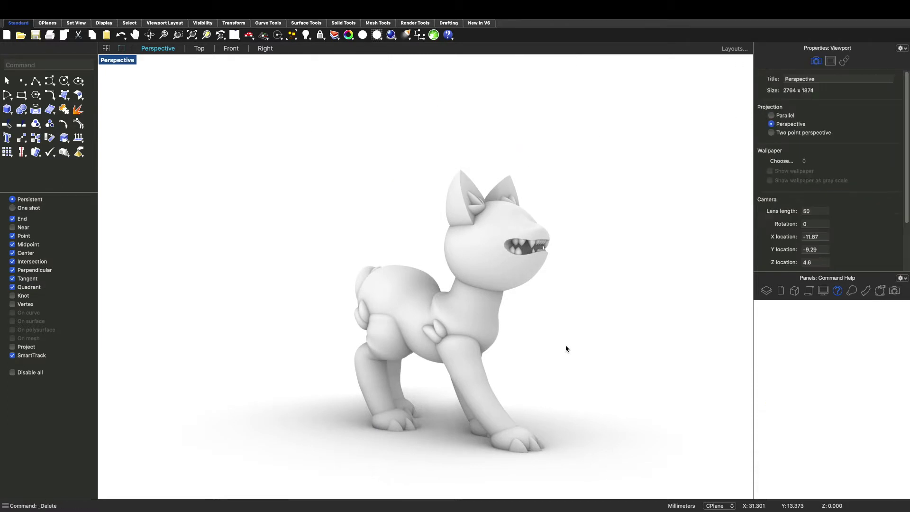
Step: Switch the Perspective viewport from Rendered to Shaded display mode
right_click_drag(564, 345, 526, 352)
scroll(527, 352, "down", 10)
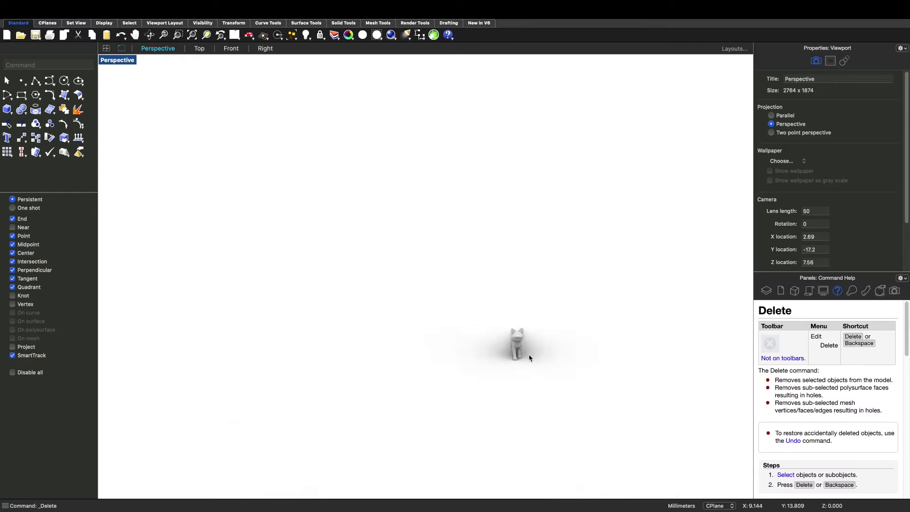
scroll(526, 362, "up", 5)
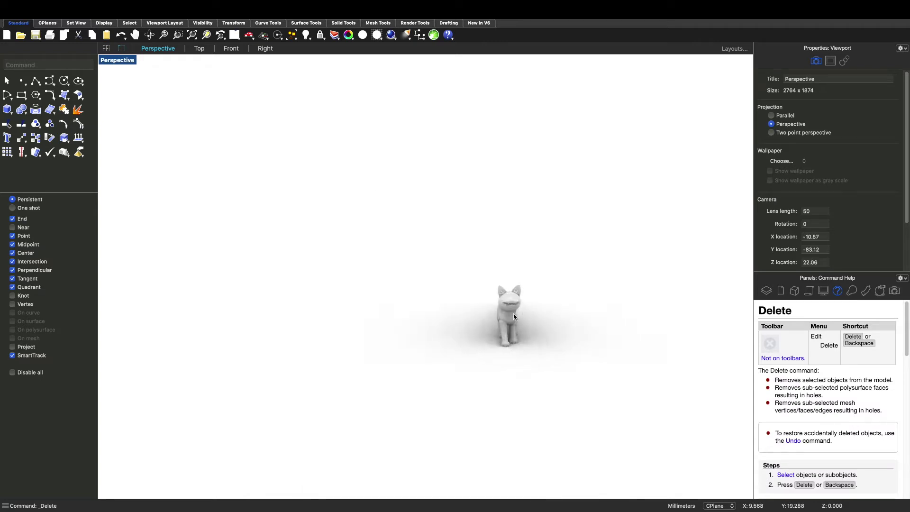
scroll(515, 317, "up", 3)
right_click(356, 294)
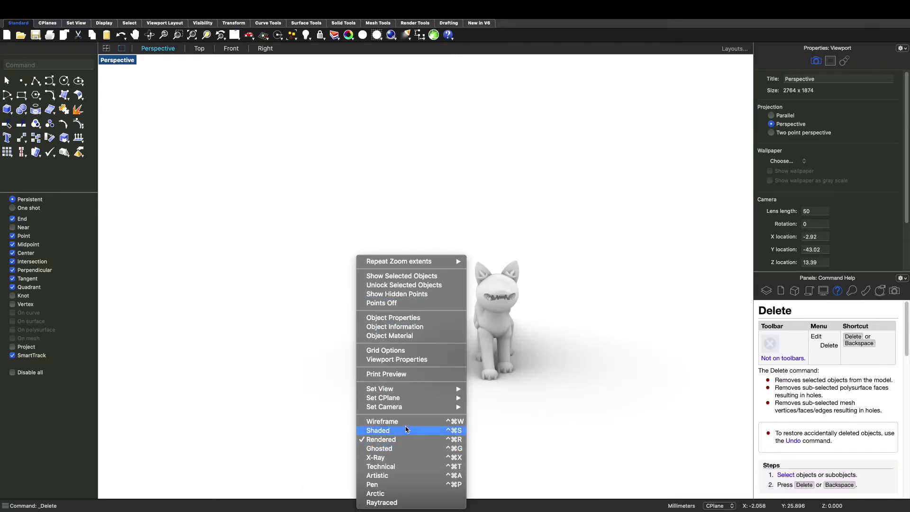
key("Return")
right_click_drag(619, 347, 474, 331)
scroll(445, 323, "up", 3)
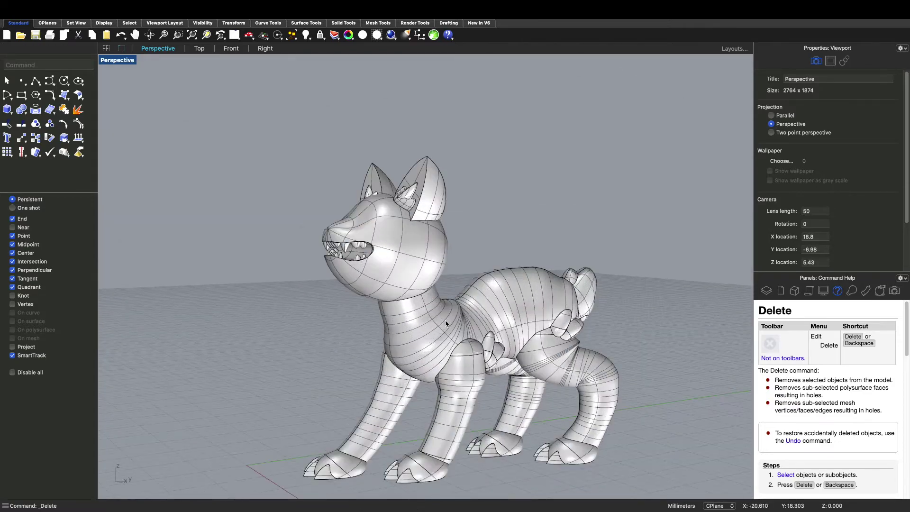
Step: Draw a straight line in the Top view running lengthwise through the creature, extending past its nose and tail
scroll(384, 387, "down", 3)
left_click(207, 48)
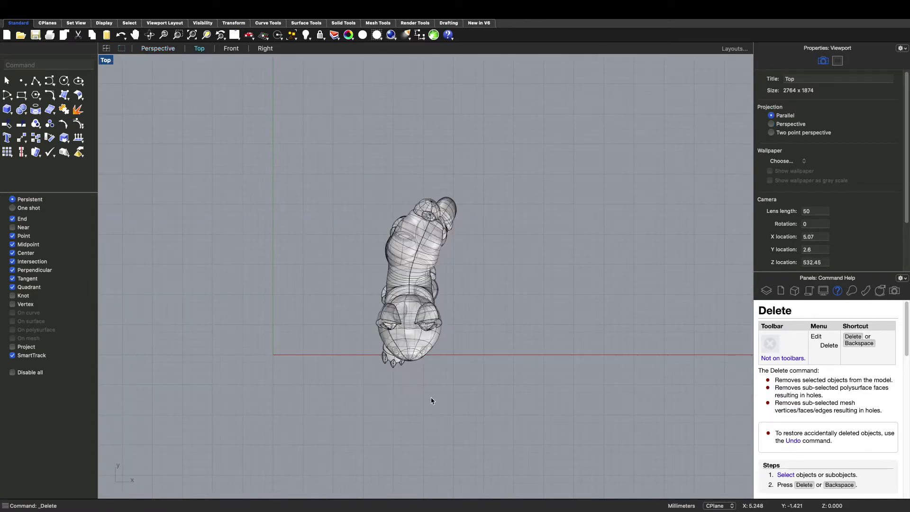
type("line")
key("Return")
left_click(404, 380)
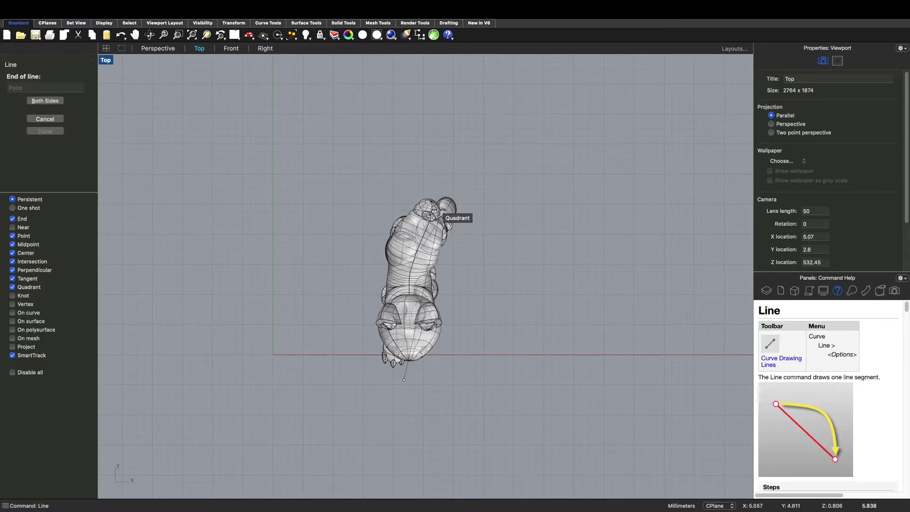
left_click(406, 164)
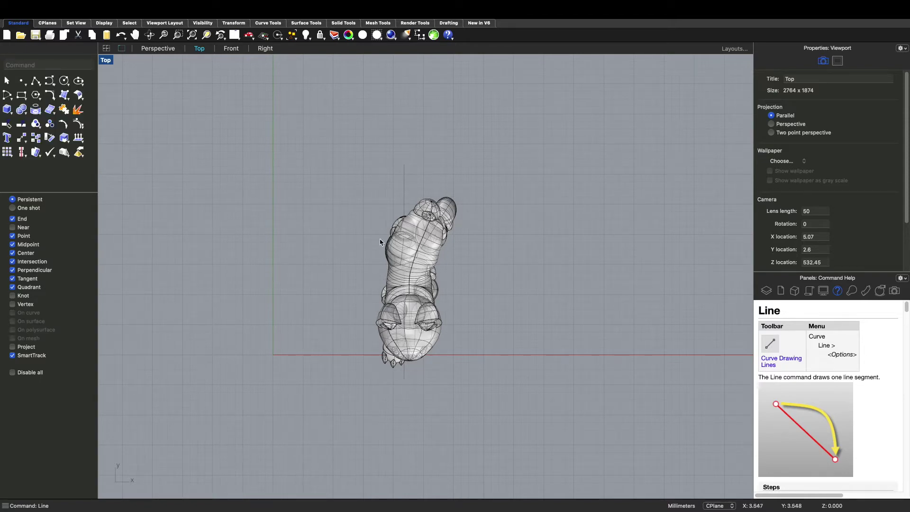
Step: Shift the line slightly in the positive X direction so it runs along the centre of the creature's head
left_click(404, 192)
left_click_drag(438, 273, 444, 274)
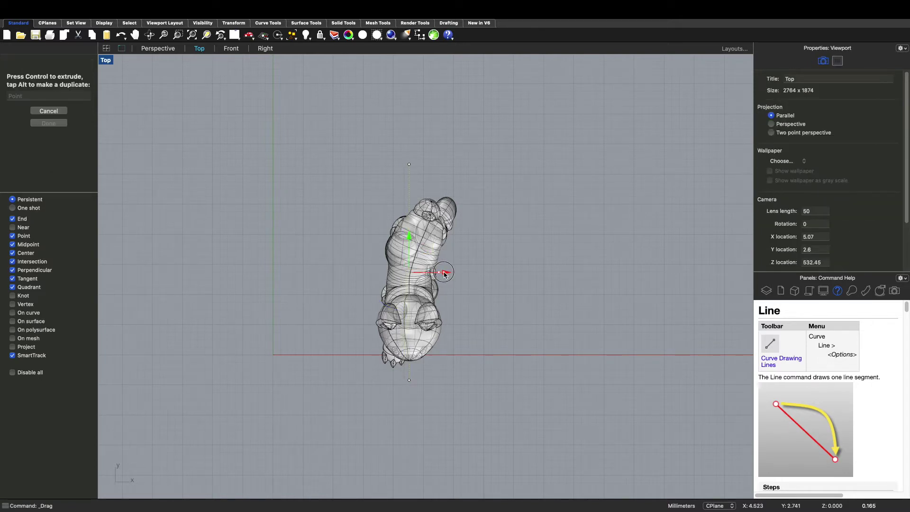
left_click_drag(444, 274, 445, 274)
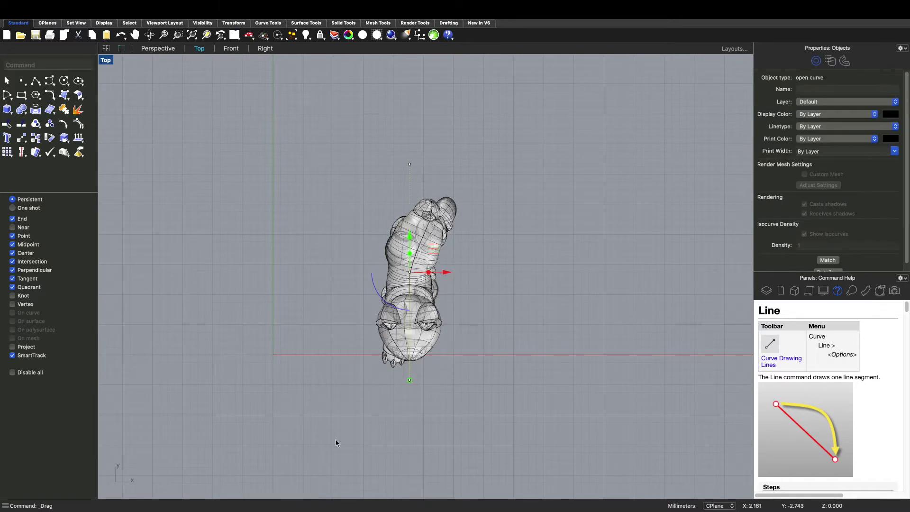
Step: Extrude the line straight up with ExtrudeCrv into a vertical surface taller than the creature
left_click(157, 48)
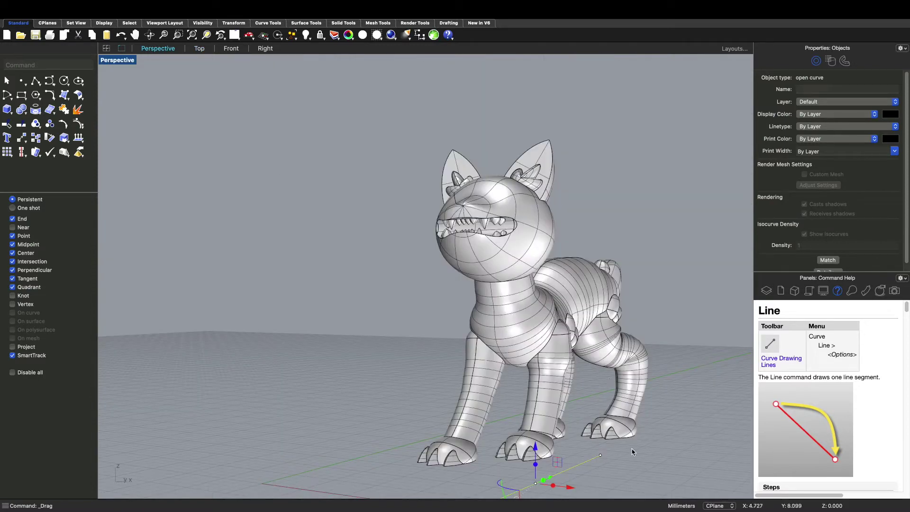
type("ExtrudeCrv")
key("Return")
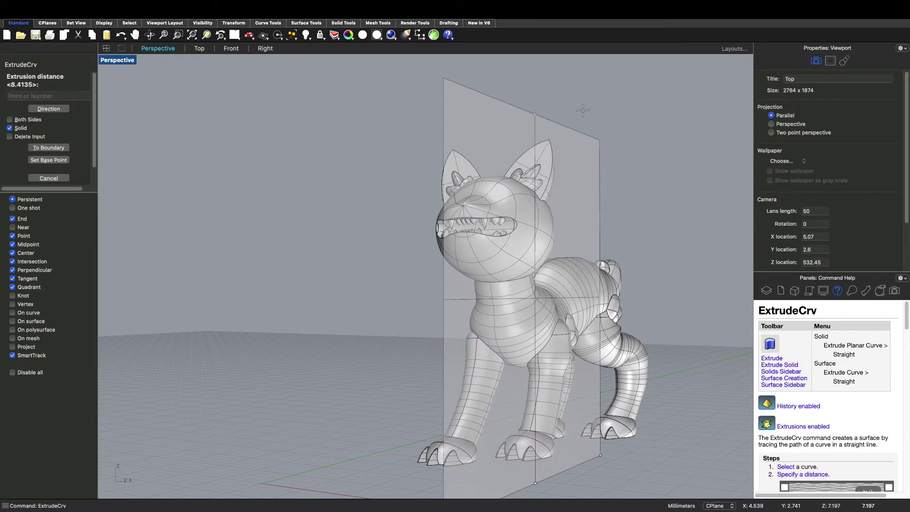
left_click(578, 77)
Step: Try shifting the creature sideways along X relative to the vertical surface
right_click_drag(579, 77, 356, 416)
left_click(534, 390)
left_click(632, 462)
left_click(535, 397)
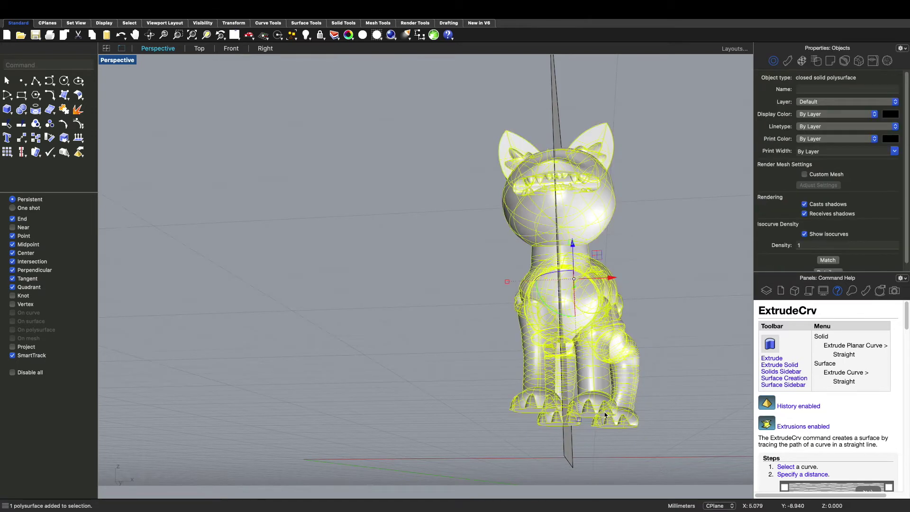
right_click_drag(615, 280, 671, 311)
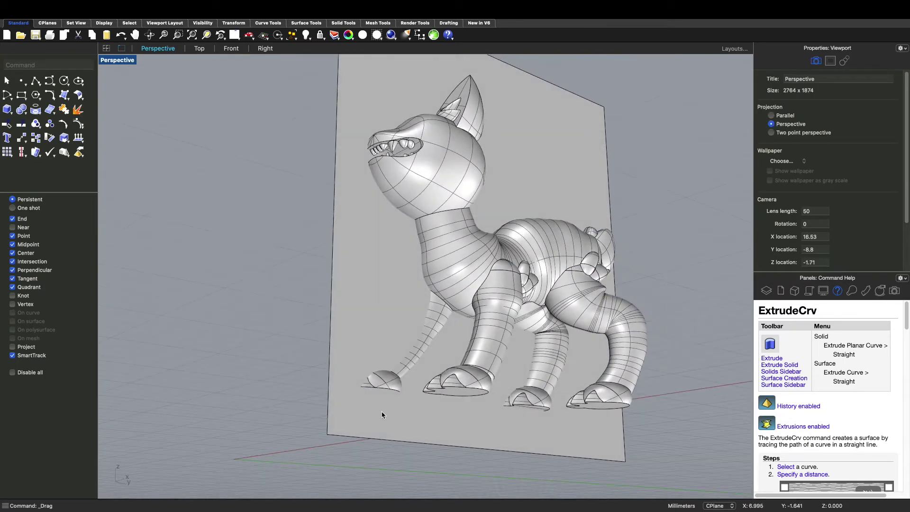
left_click(471, 290)
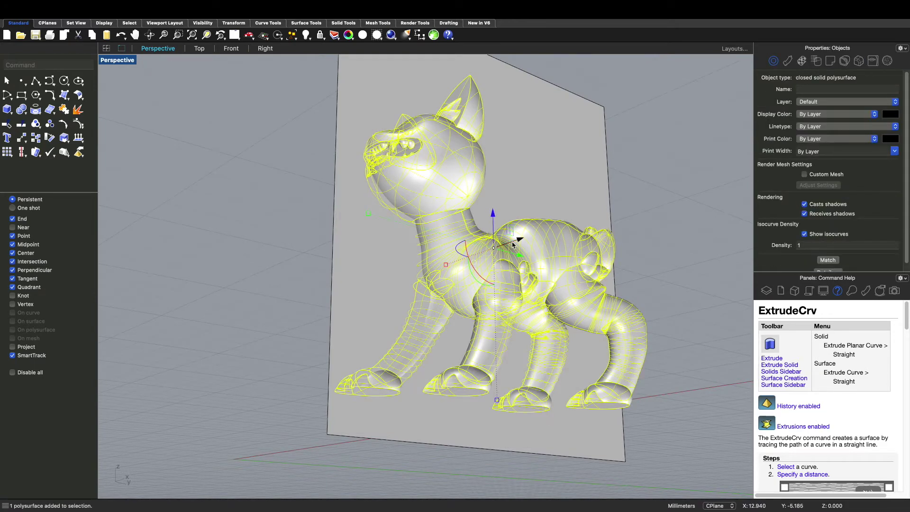
left_click_drag(514, 241, 355, 290)
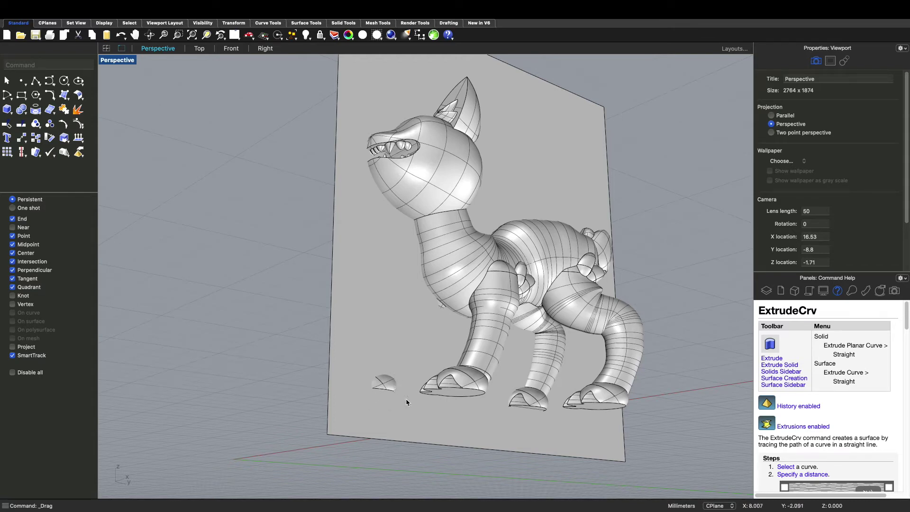
Step: Undo the creature's sideways moves and redo the line's extrusion that was undone with them
key("super+z")
key("super+z")
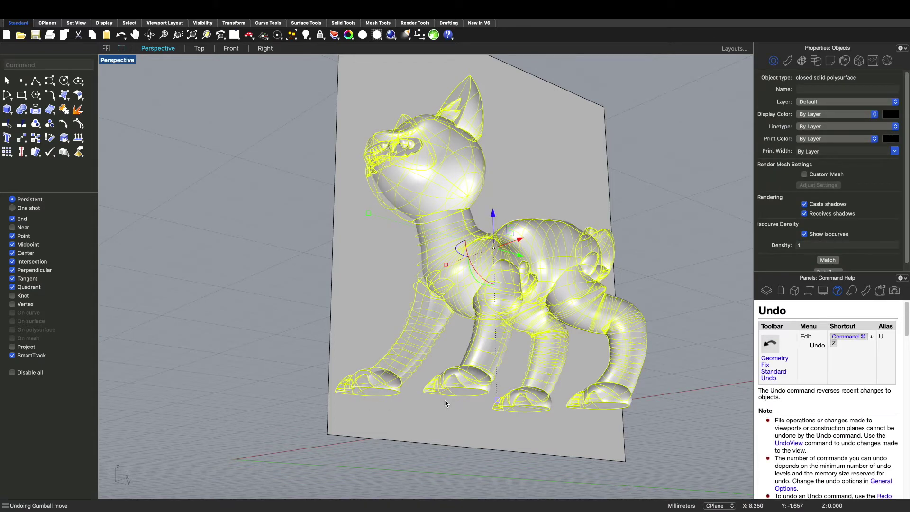
key("super+z")
left_click(305, 390)
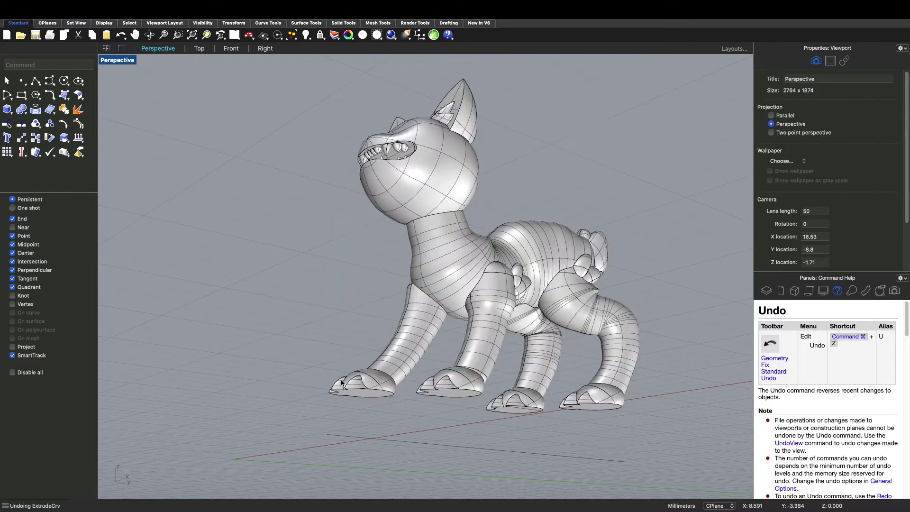
mouse_move(317, 3)
left_click(96, 5)
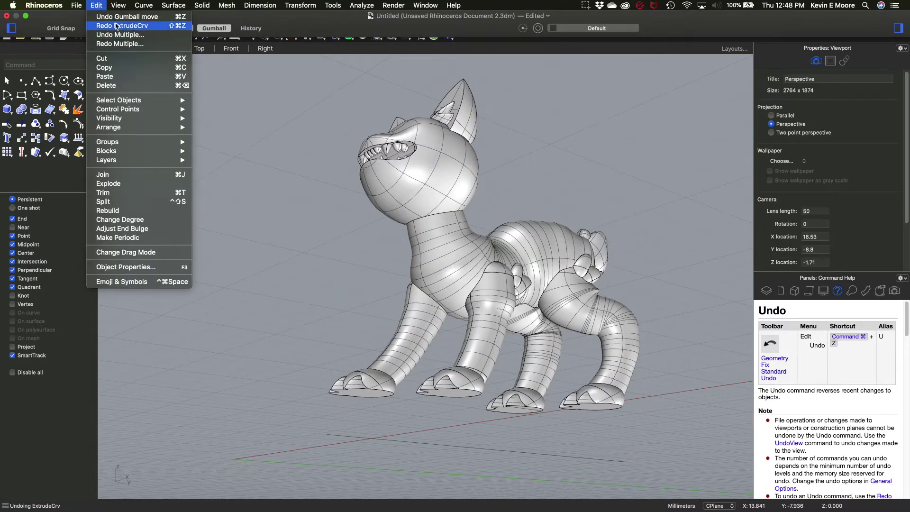
key("shift+super+z")
Step: Split the creature using the vertical extruded surface as the cutting object
right_click_drag(216, 319, 342, 357)
type("split")
key("Return")
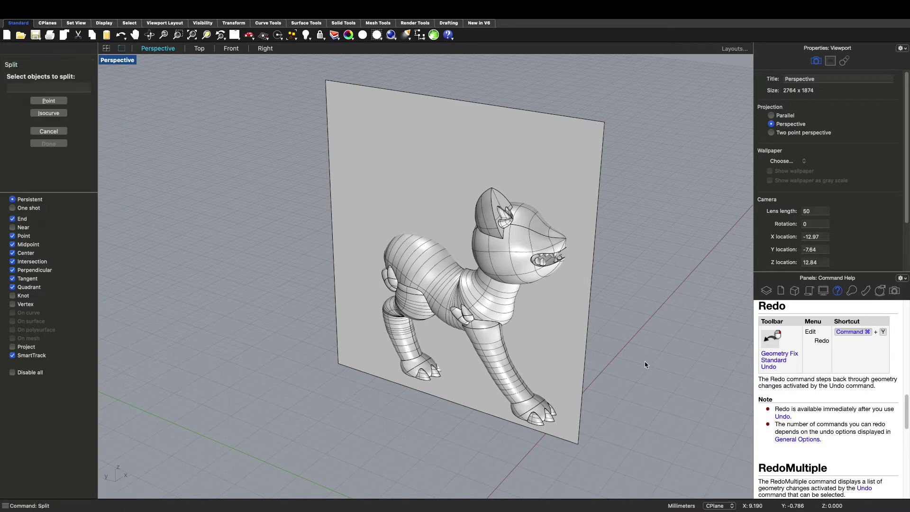
left_click(471, 288)
key("Return")
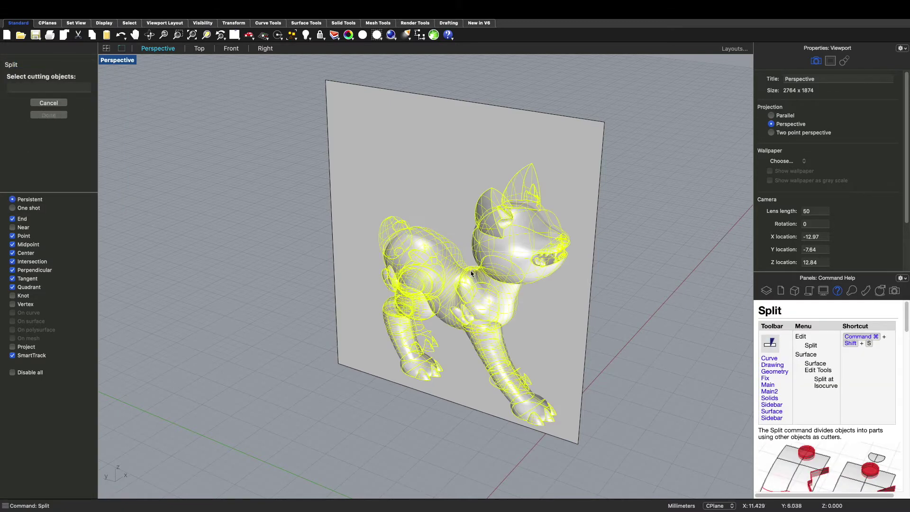
left_click(452, 143)
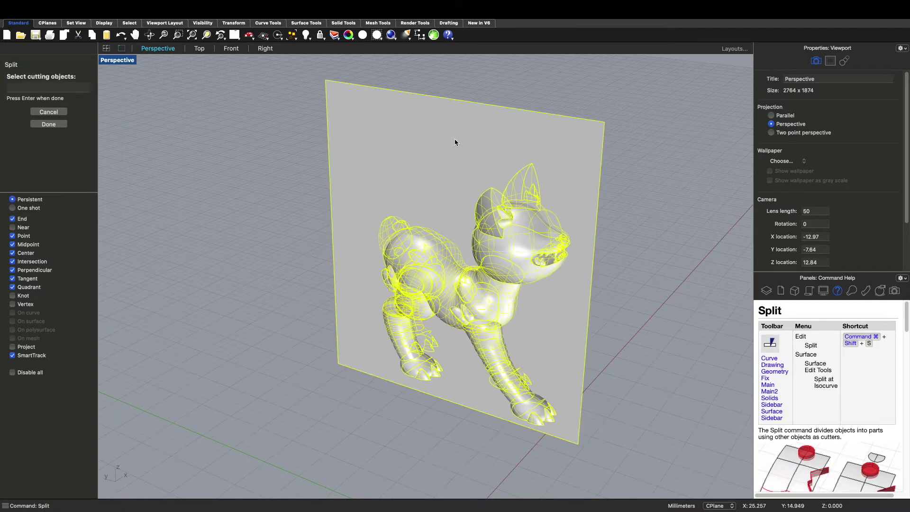
key("Return")
Step: Check the creature by selecting parts of it on both sides of the surface, and undo the split
right_click_drag(664, 361, 571, 298)
left_click(518, 302)
left_click(662, 365)
left_click(583, 311)
left_click(692, 365)
right_click_drag(692, 365, 680, 377)
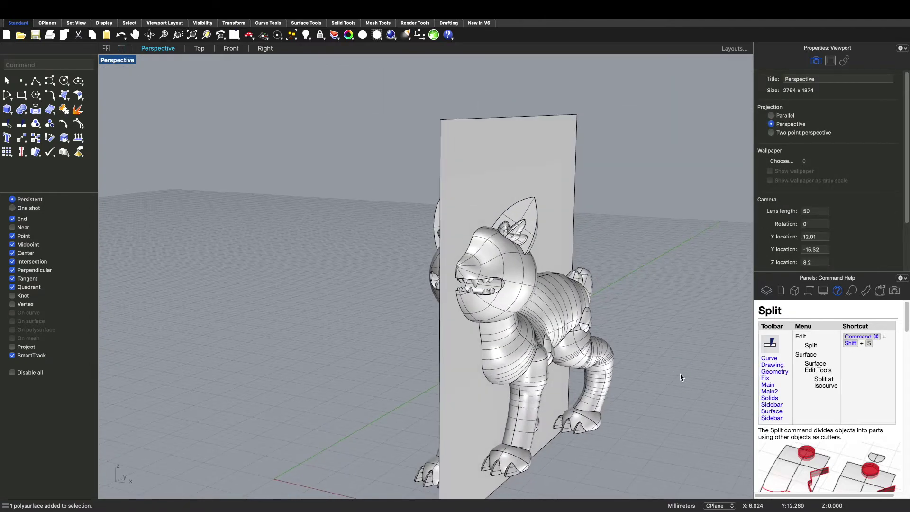
key("super+z")
key("super+z")
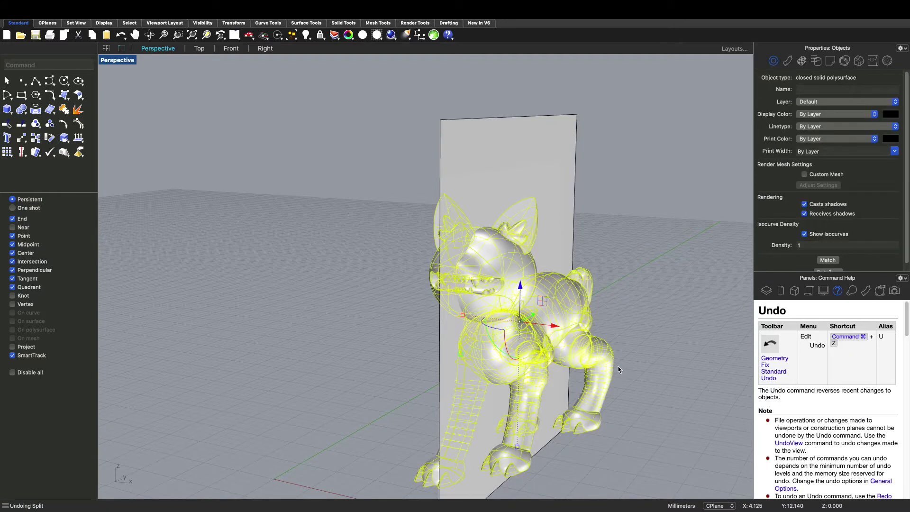
Step: Try deleting the creature and the cutting surface, and undo the creature's deletion
left_click(681, 246)
left_click(559, 302)
left_click(668, 308)
left_click(554, 302)
key("Delete")
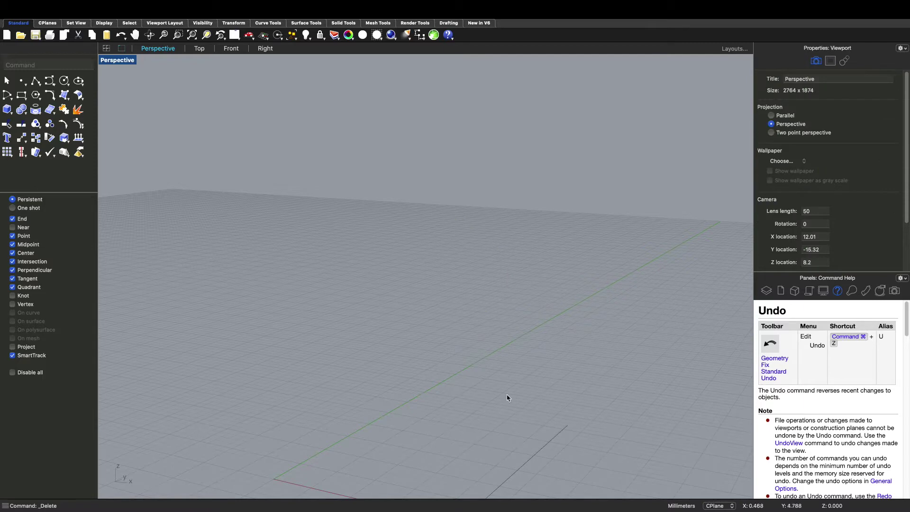
key("super+z")
left_click(662, 228)
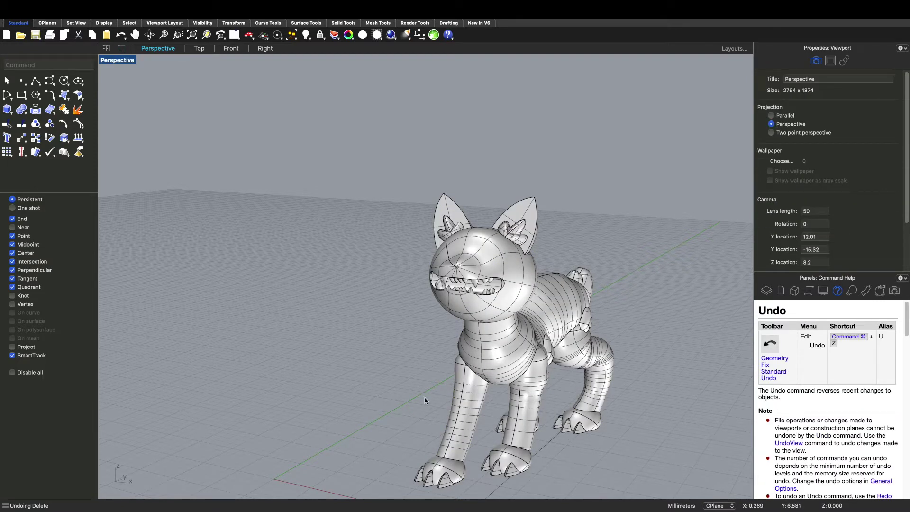
left_click(509, 375)
left_click(663, 377)
left_click(480, 330)
key("Escape")
mouse_move(159, 4)
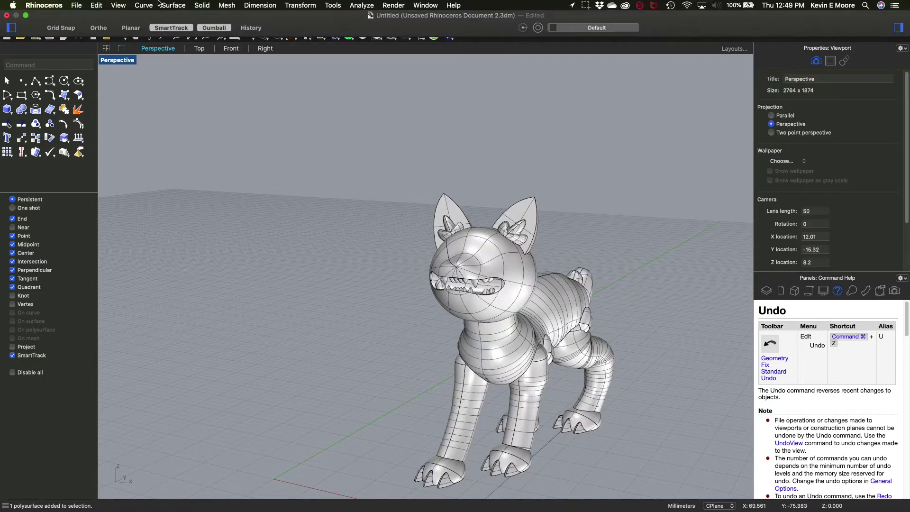
left_click(96, 6)
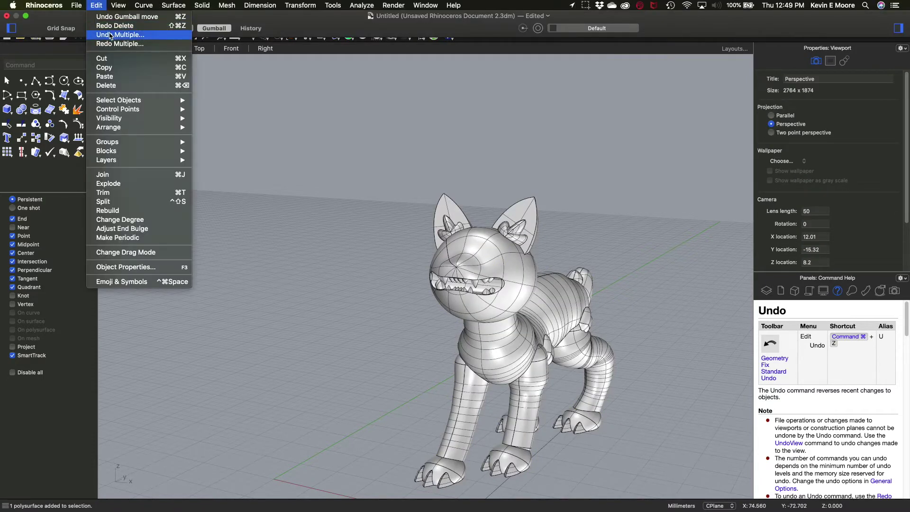
left_click(115, 25)
Step: Extrude the centre line upward again with ExtrudeCrv to make a new vertical cutting surface reaching above the creature's ears
left_click(501, 489)
type("ExtrudeCrv")
key("Return")
left_click(576, 280)
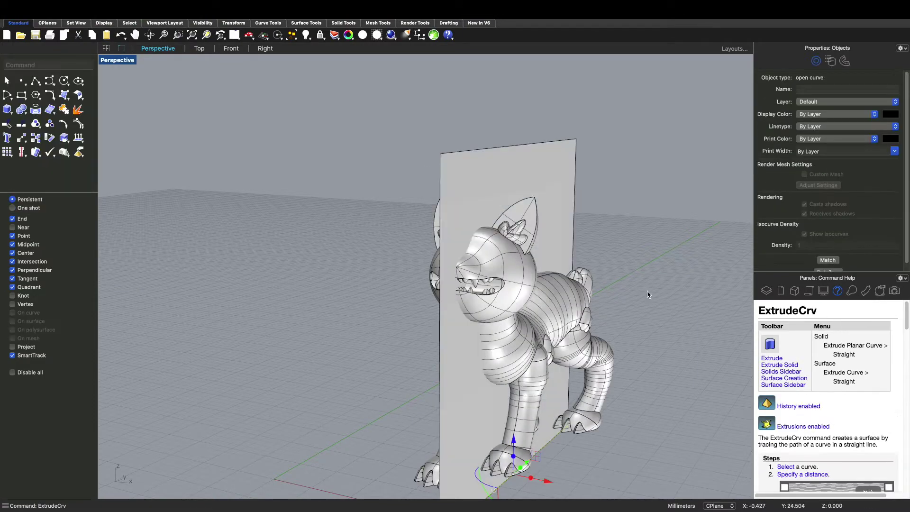
Step: Split the whole creature using the taller vertical surface as the cutting object
right_click_drag(693, 270, 721, 284)
left_click(512, 316)
key("Escape")
type("Split")
key("Return")
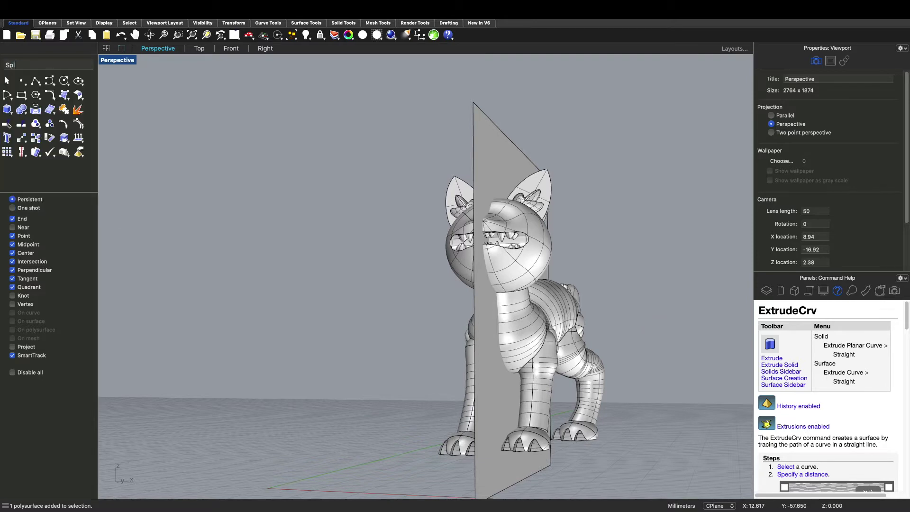
left_click(561, 335)
key("Return")
left_click(498, 168)
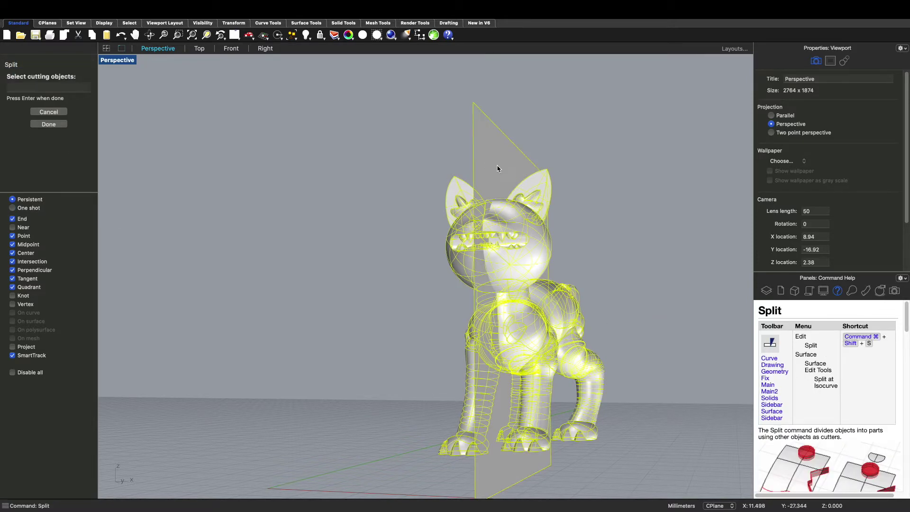
key("Return")
Step: Select the creature's pieces to check the split, and move the negative-X half clear of the cutting surface
left_click(588, 329)
left_click(331, 473)
right_click_drag(331, 473, 484, 361)
left_click(484, 360)
left_click(597, 399)
left_click(504, 321)
left_click_drag(530, 318, 360, 319)
left_click(428, 374)
right_click_drag(429, 374, 326, 330)
right_click_drag(362, 284, 353, 349)
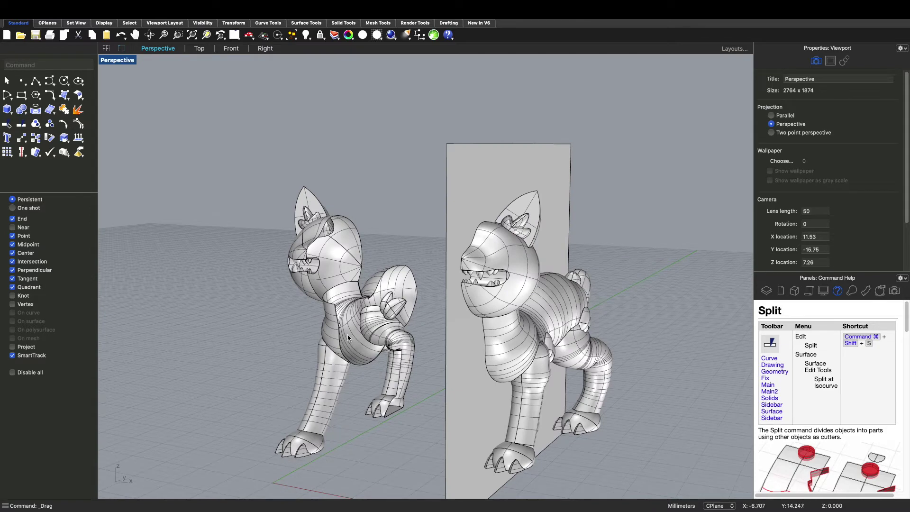
Step: Cap the open cut side of the creature half that was moved away
left_click(358, 314)
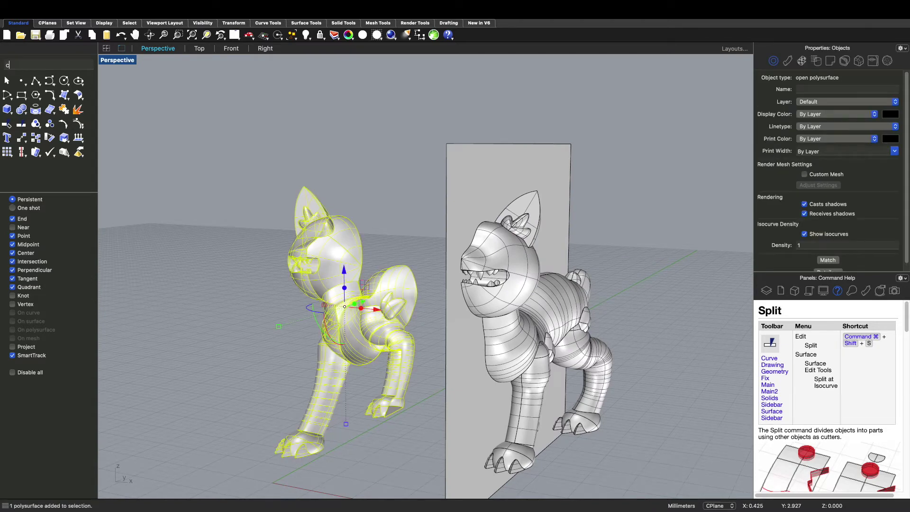
key("Return")
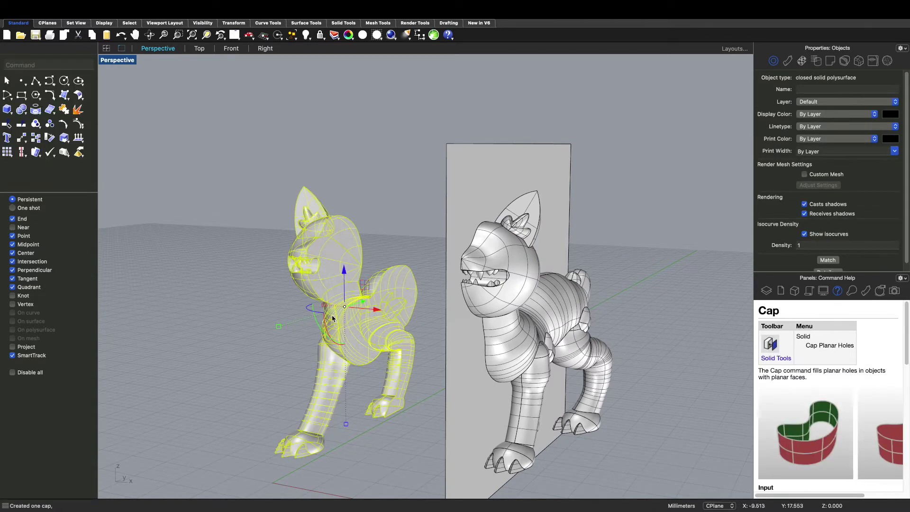
left_click(217, 323)
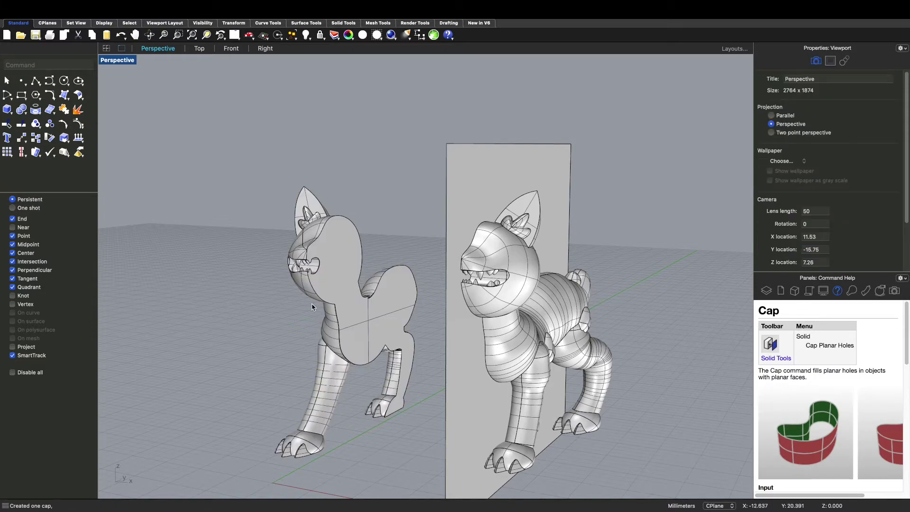
right_click_drag(368, 423, 543, 406)
right_click_drag(543, 257, 636, 271)
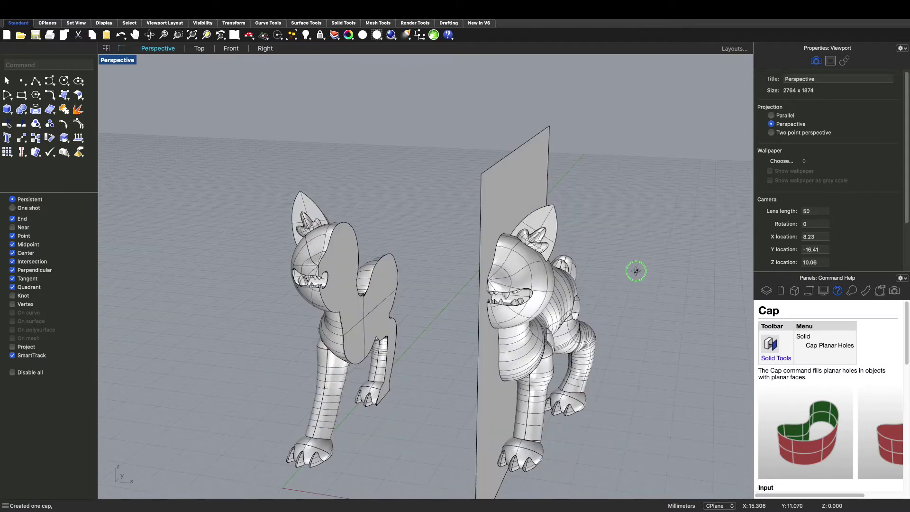
Step: Split the vertical surface using the creature half still attached to it as the cutting object
left_click(505, 308)
left_click(408, 346)
right_click_drag(409, 346, 454, 298)
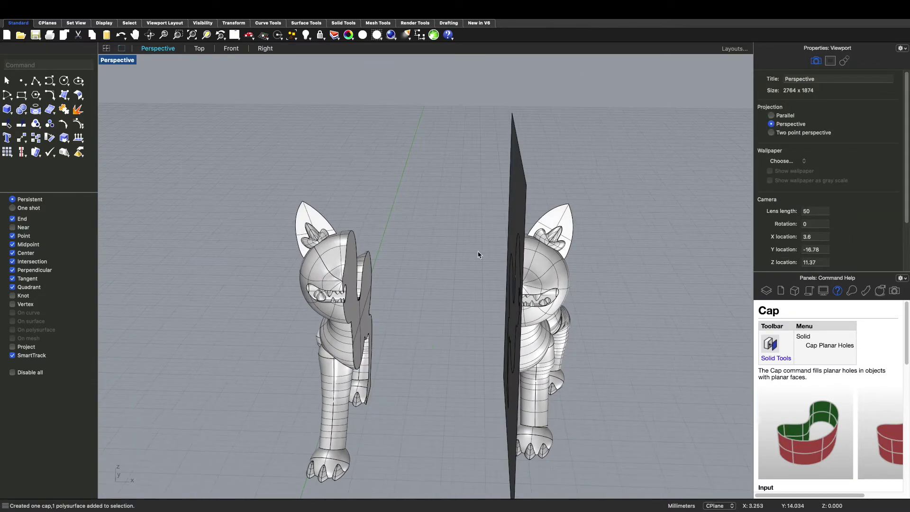
right_click_drag(480, 265, 461, 341)
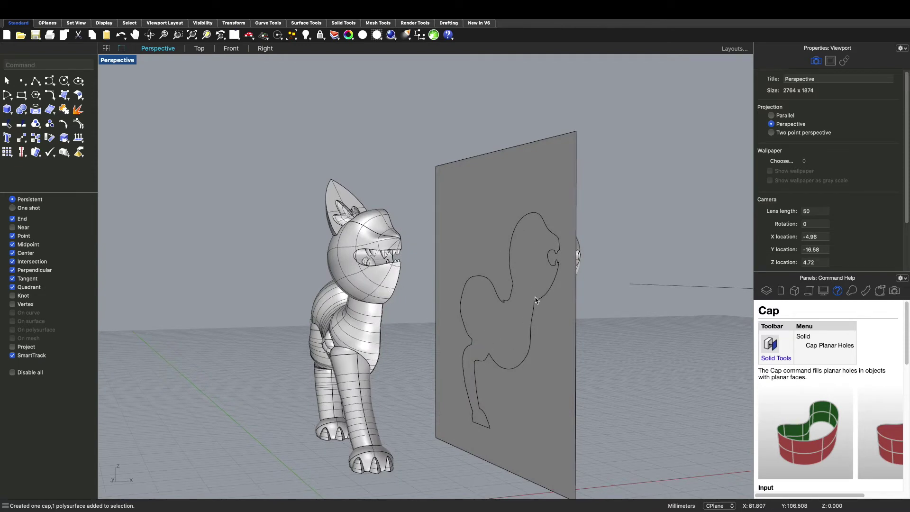
mouse_move(628, 426)
right_mouse_down()
mouse_move(613, 423)
mouse_move(624, 423)
right_mouse_up()
type("plit")
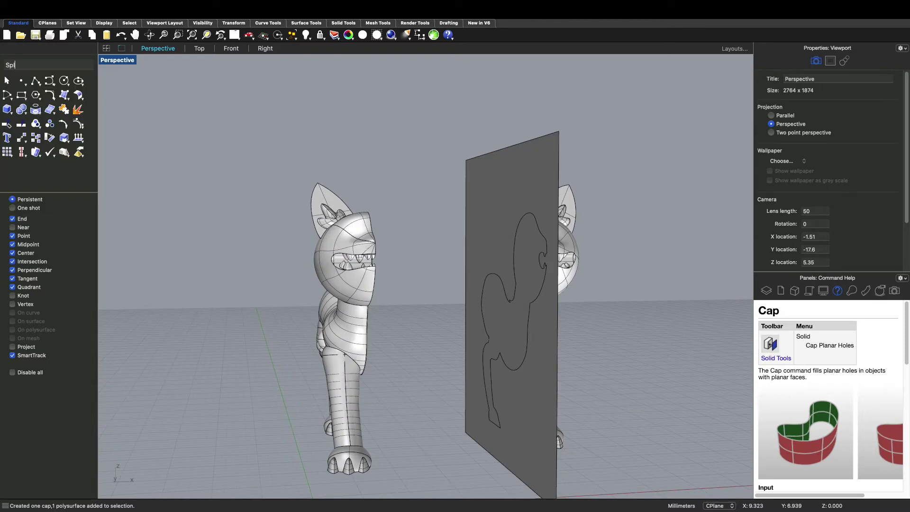
key("Return")
left_click(535, 416)
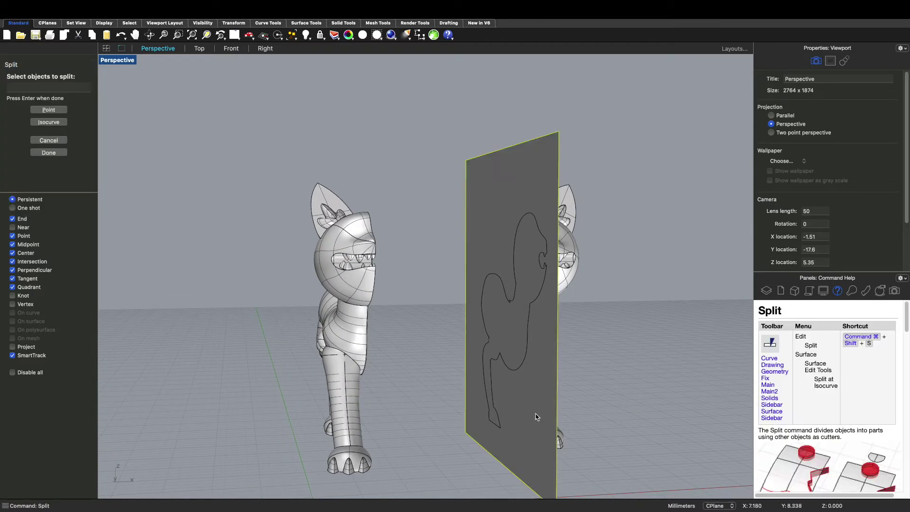
key("Return")
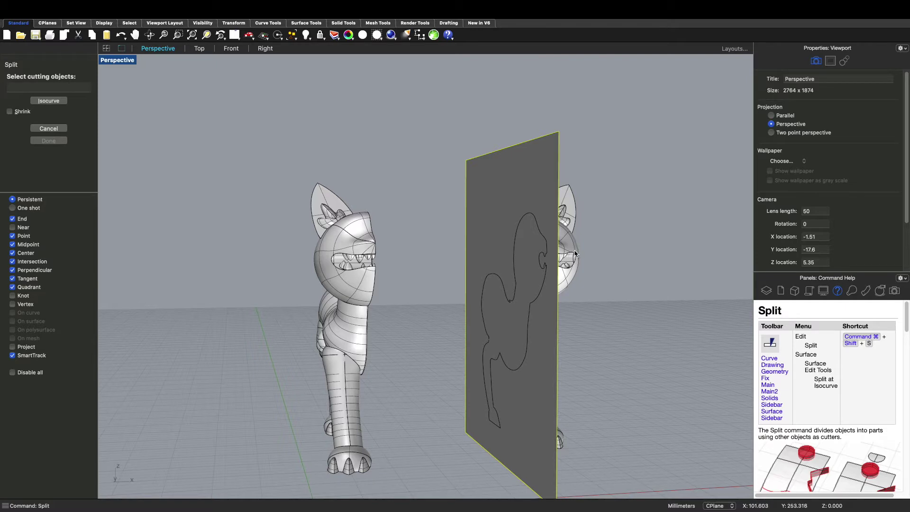
left_click(575, 253)
key("Return")
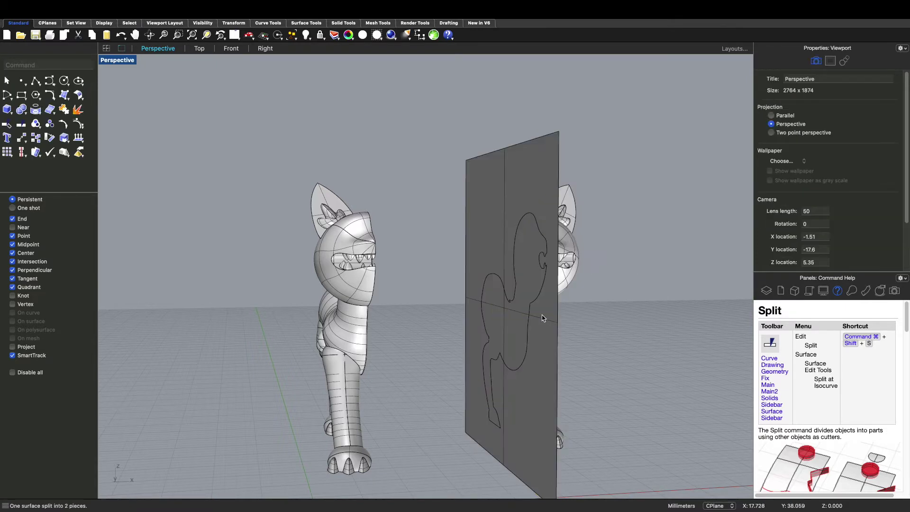
Step: Delete the outer part of the split vertical surface, keeping the creature-shaped silhouette piece
left_click(506, 315)
left_click(616, 342)
left_click(545, 345)
key("Delete")
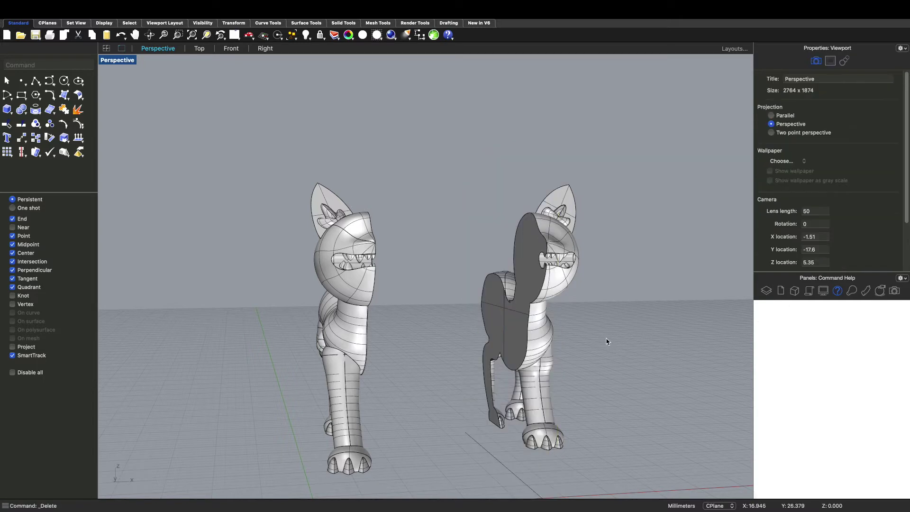
Step: Join the silhouette surface with its creature half into one solid, and check the joined half by selecting it
left_click(559, 274)
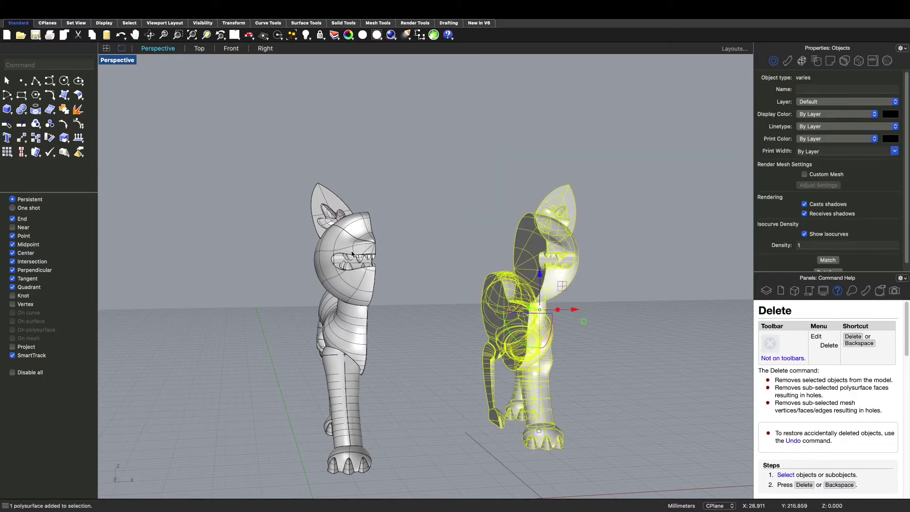
left_click(64, 110)
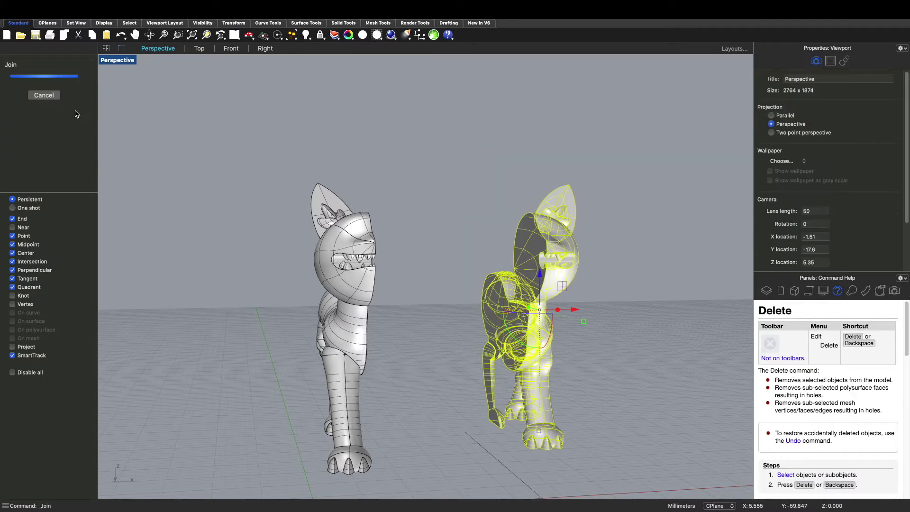
left_click(637, 360)
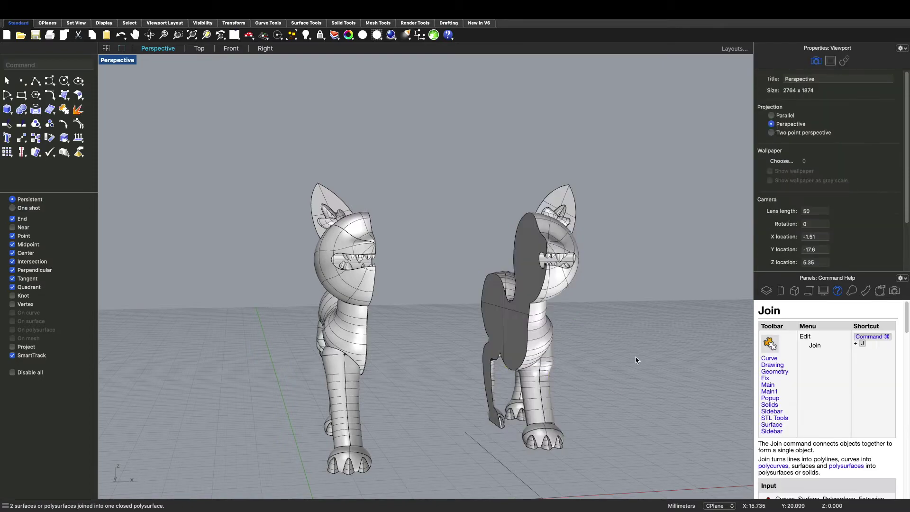
left_click(475, 280)
right_click_drag(639, 386, 499, 413)
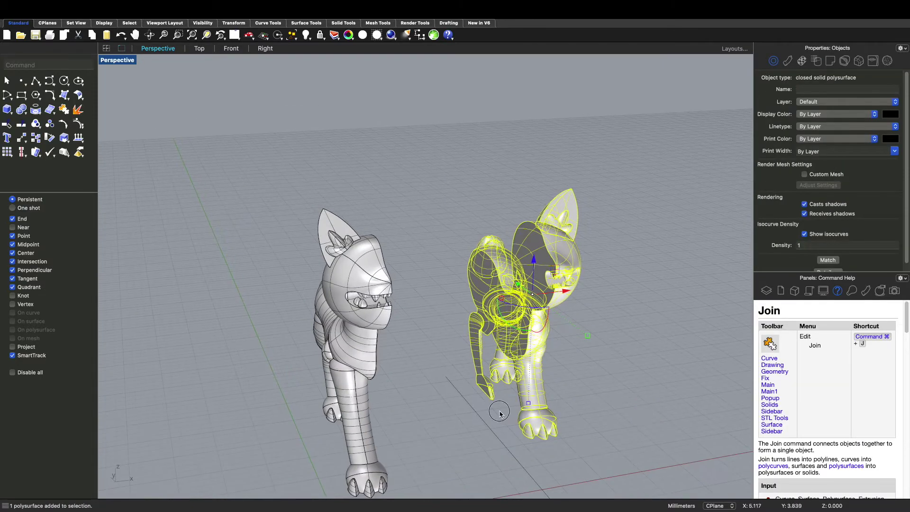
left_click(642, 378)
right_click_drag(642, 378, 504, 390)
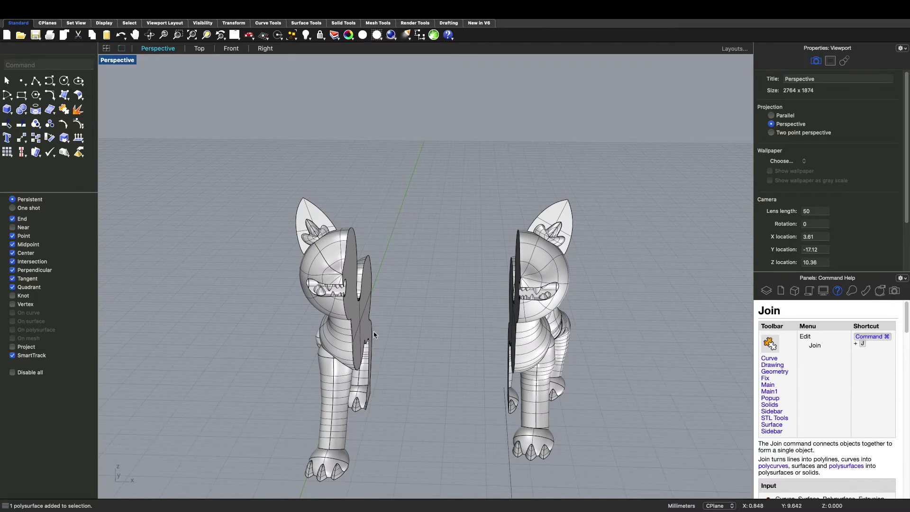
Step: Rotate the capped creature half 90 degrees around the Y axis so it lies on its cut face
left_click(357, 315)
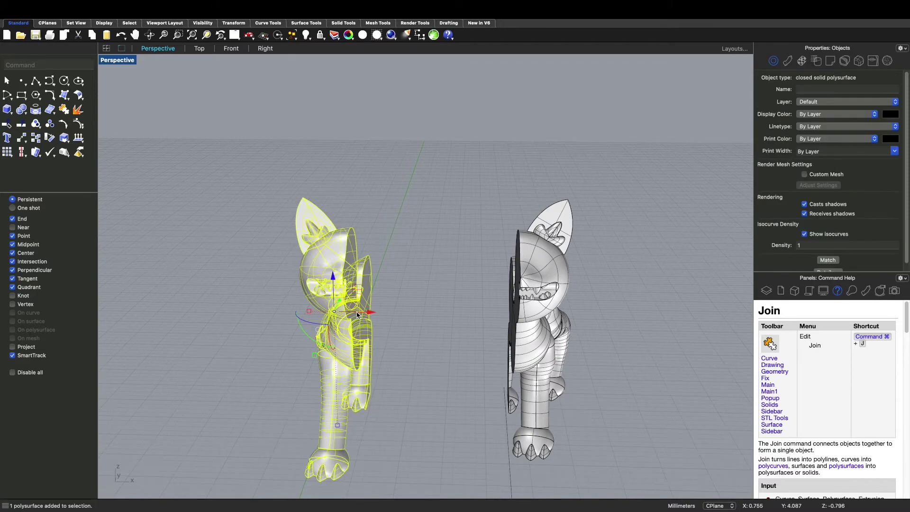
left_click(309, 338)
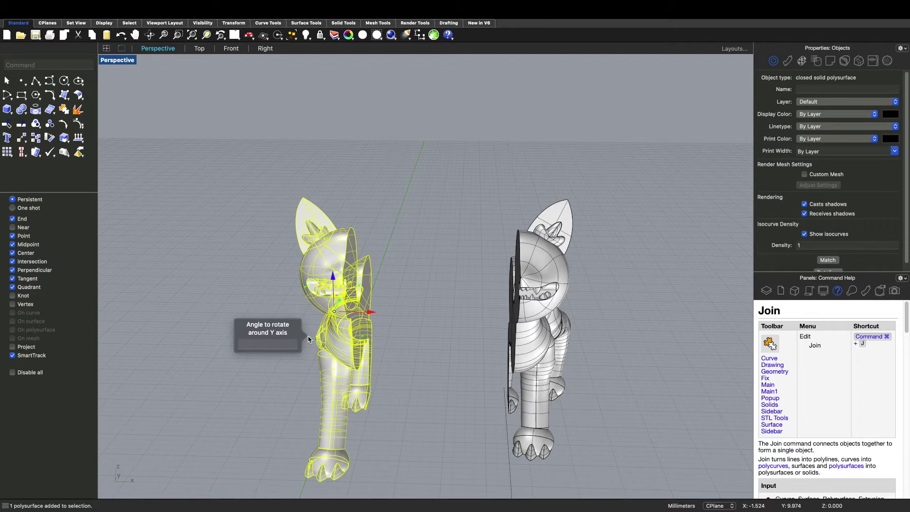
key("Return")
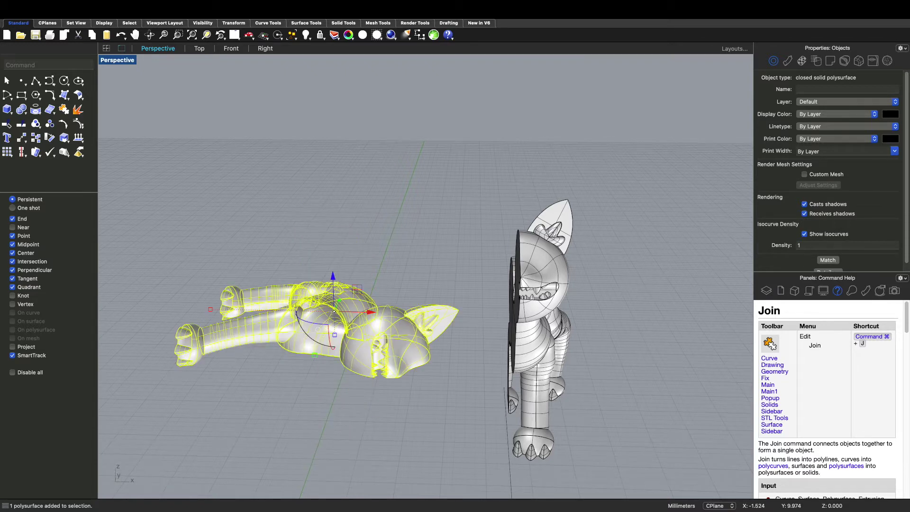
left_click(431, 431)
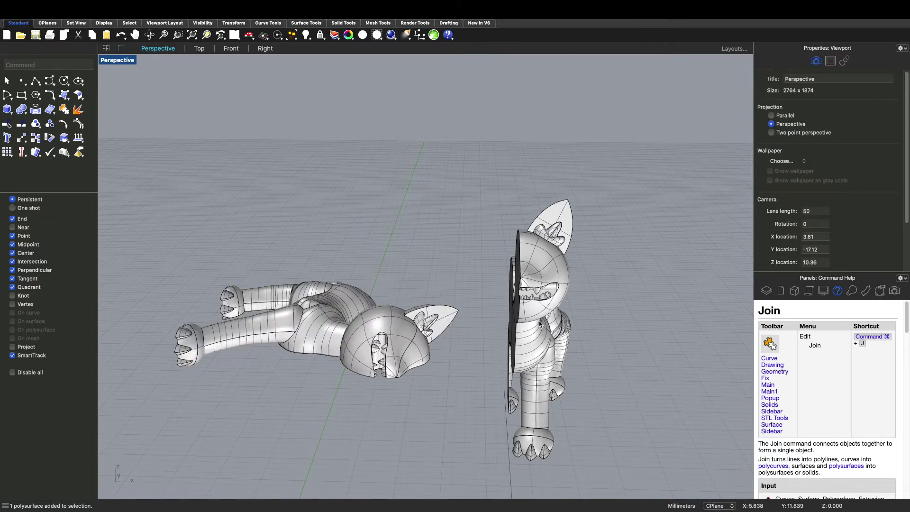
Step: Rotate the joined creature half -90 degrees around the Y axis so it lies on its cut face
right_click_drag(418, 434, 467, 416)
left_click(518, 325)
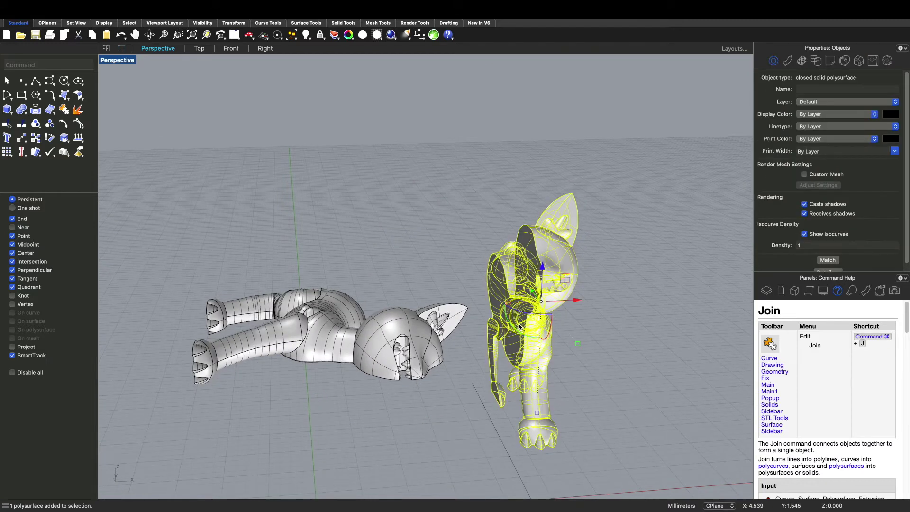
left_click(519, 336)
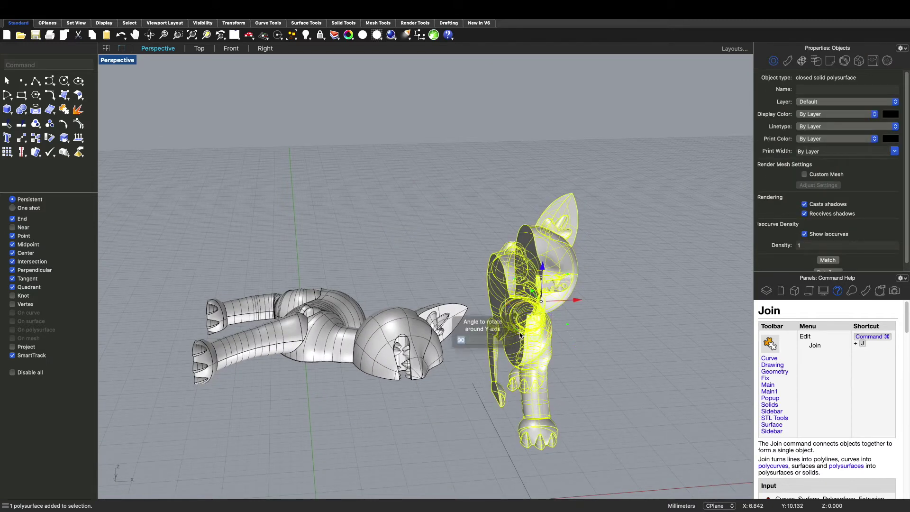
key("Return")
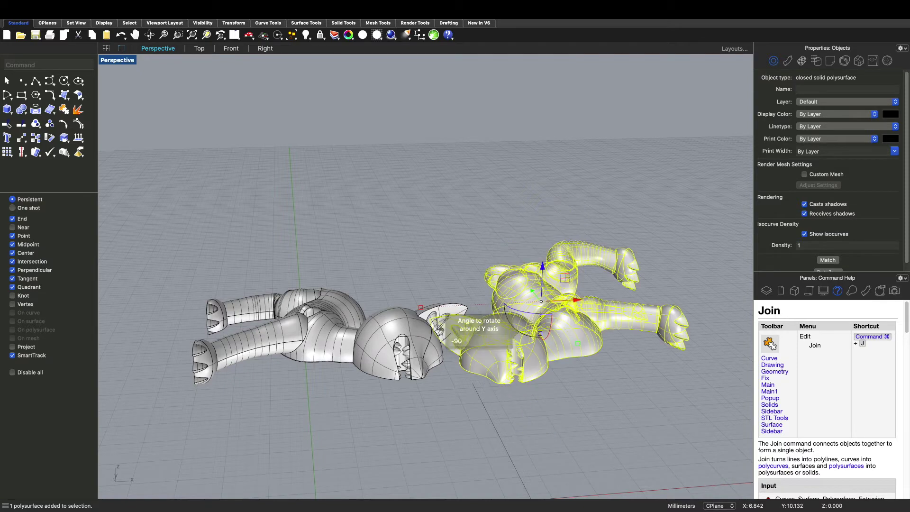
left_click(479, 434)
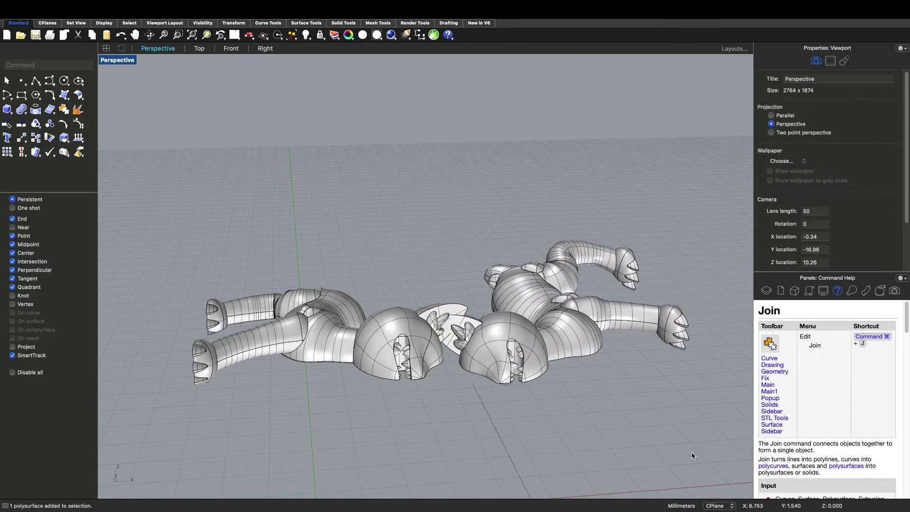
Step: Move the joined creature half along the X axis, away from the other half
left_click(562, 357)
right_click_drag(612, 421, 580, 320)
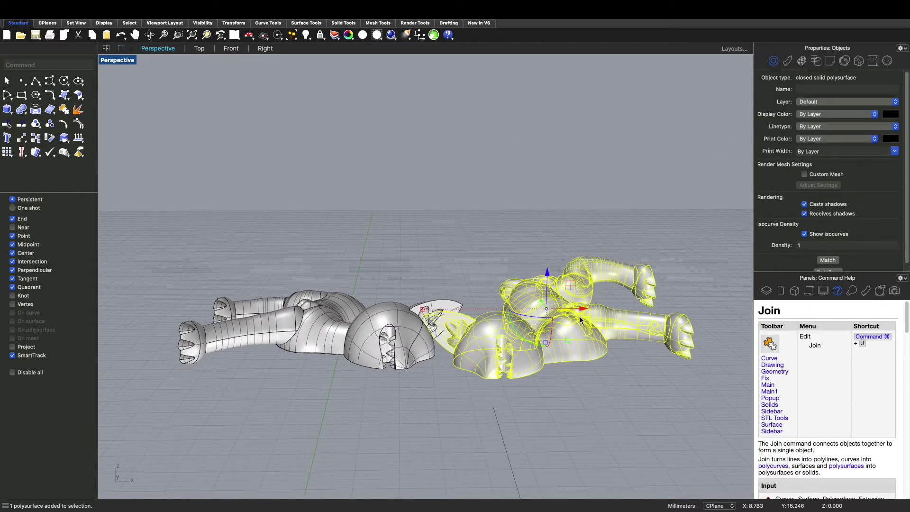
left_click_drag(584, 310, 661, 312)
left_click(502, 436)
right_click_drag(565, 452, 567, 445)
left_click(481, 414)
right_click_drag(481, 414, 451, 368)
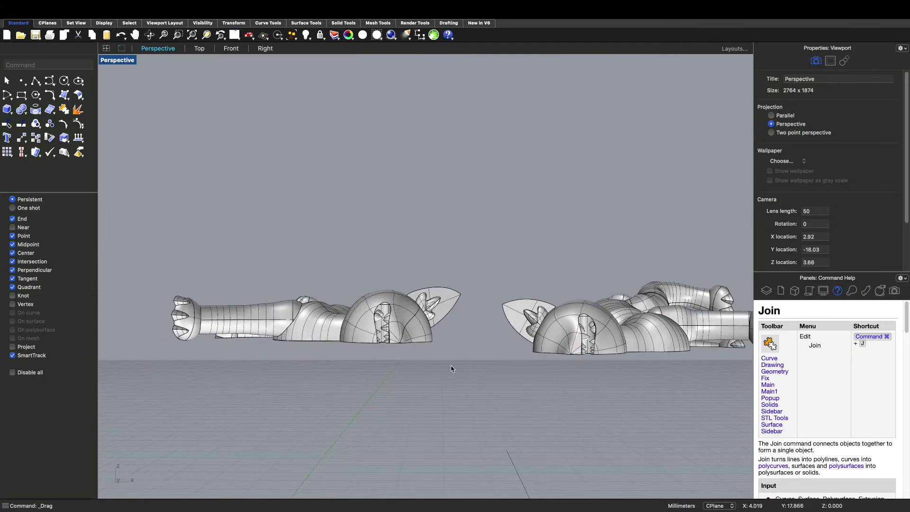
Step: Examine the two lying halves in the Right view and from low in the Perspective view to check their flat cut faces
left_click(264, 49)
right_click_drag(477, 172, 441, 266)
left_click(480, 203)
left_click(521, 203)
left_click(487, 280)
left_click(479, 189)
left_click(444, 297)
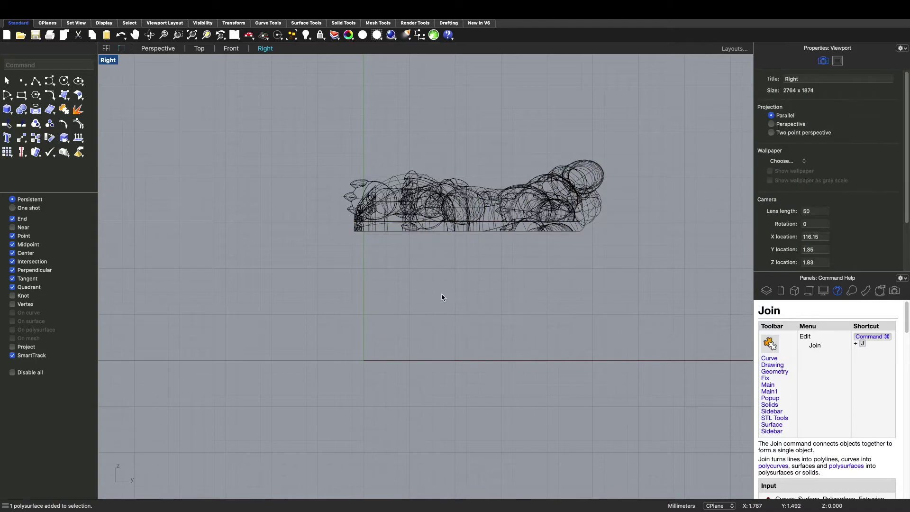
left_click(158, 48)
mouse_move(463, 414)
right_mouse_down()
mouse_move(500, 459)
mouse_move(481, 487)
mouse_move(534, 472)
mouse_move(510, 435)
mouse_move(455, 439)
mouse_move(427, 410)
mouse_move(463, 446)
mouse_move(462, 428)
right_mouse_up()
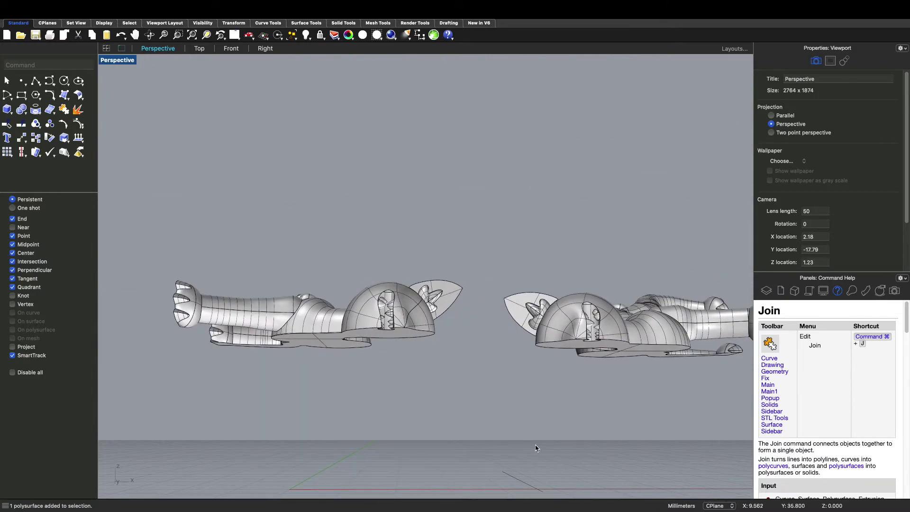
Step: Undo the X move and the rotations of both creature halves
key("super+z")
key("super+z")
key("super+z")
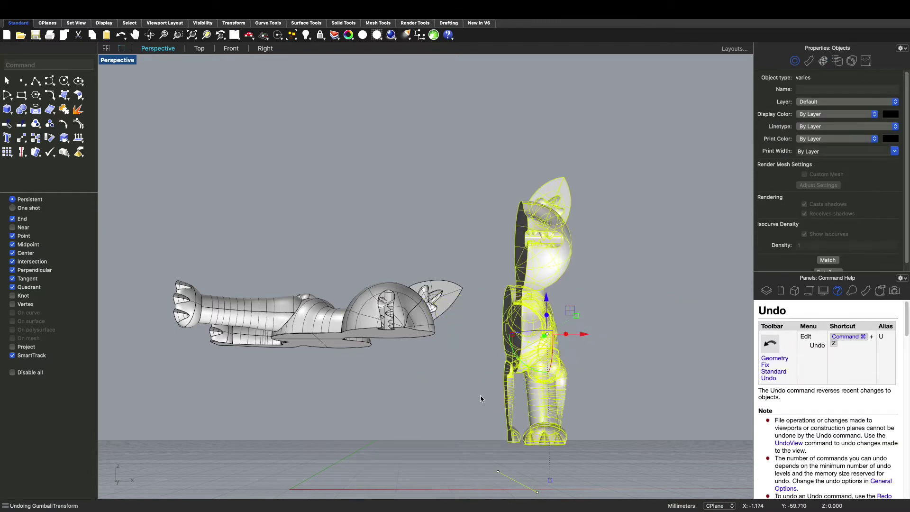
left_click(645, 426)
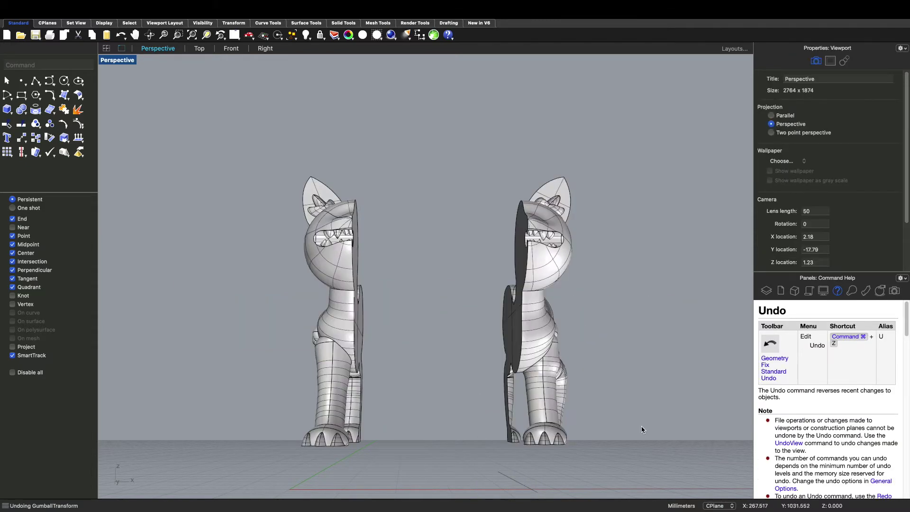
Step: Undo the join of the silhouette surface and the deletion of the vertical surface's outer part
key("super+z")
key("super+z")
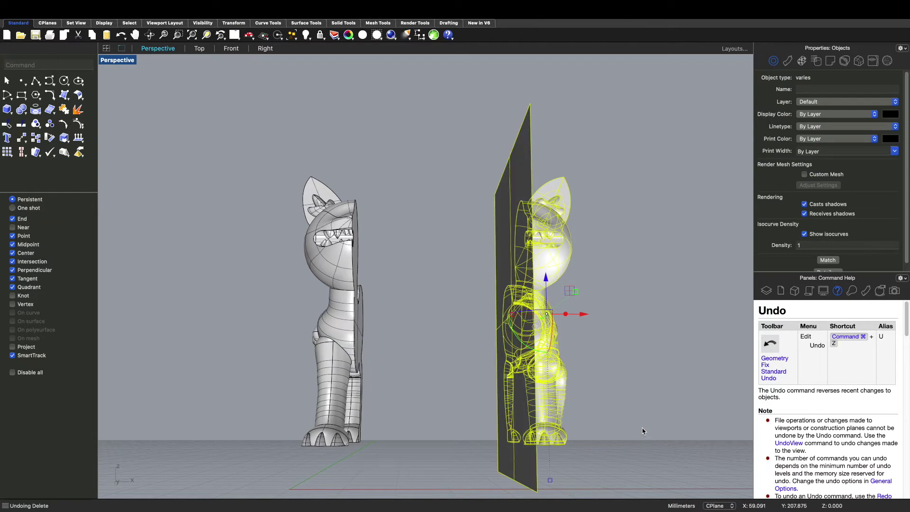
left_click(649, 427)
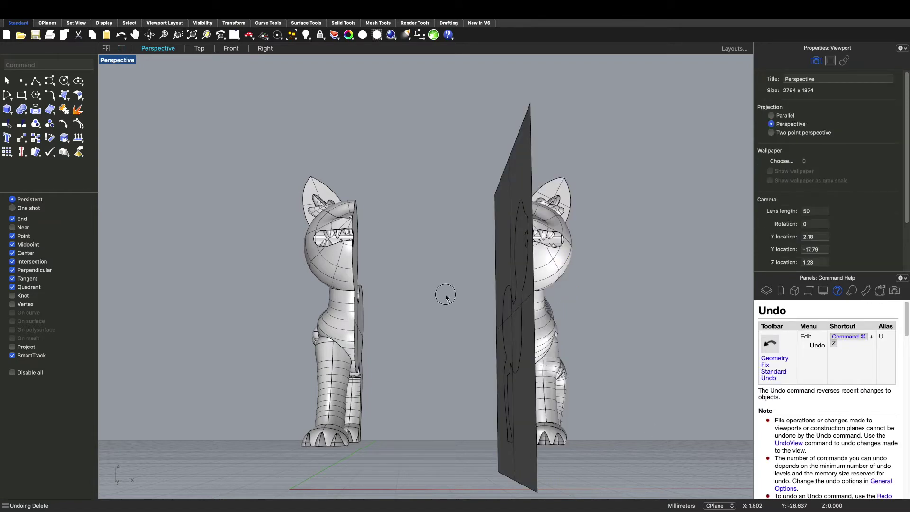
Step: Delete the outer part of the vertical surface around the creature's silhouette
right_click_drag(602, 406, 530, 426)
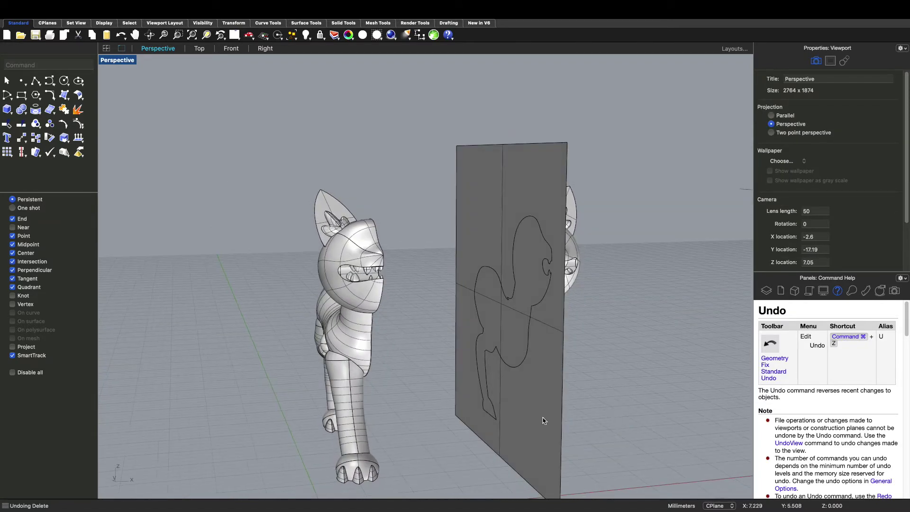
left_click(535, 427)
key("Delete")
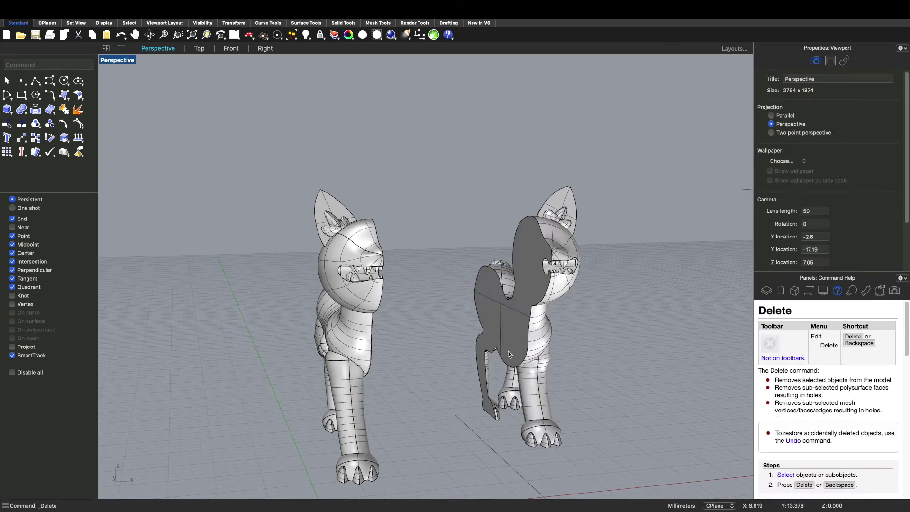
Step: Join the silhouette surface to its creature half to close that half into a solid
key("super+a")
left_click(649, 241)
left_click_drag(634, 207, 493, 341)
type("Jo")
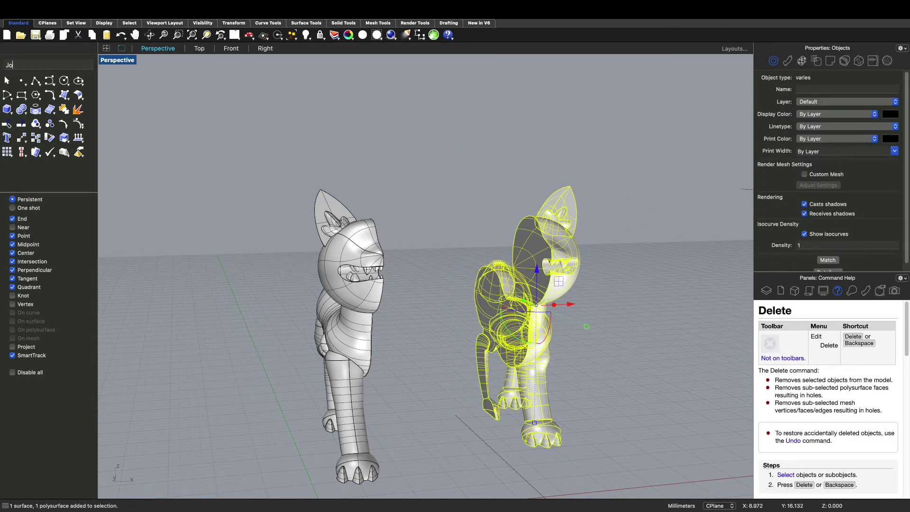
type("in")
key("Return")
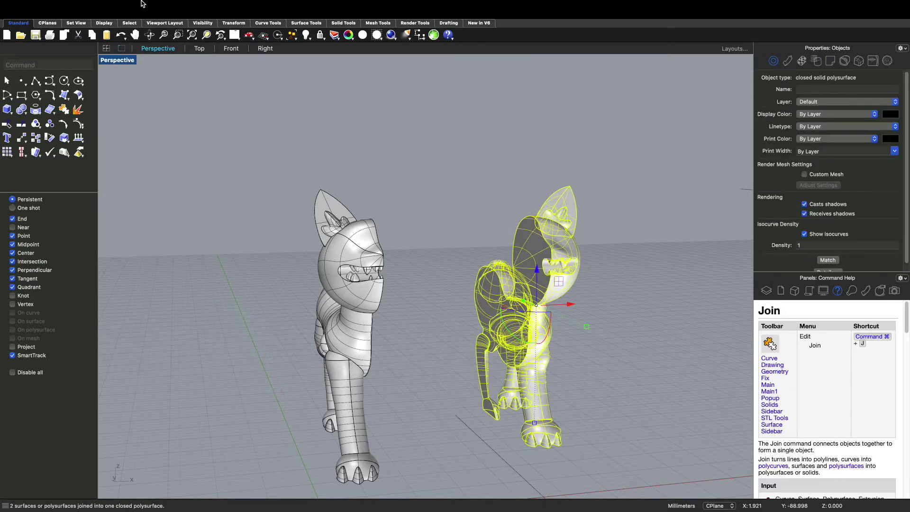
left_click(200, 174)
left_click_drag(725, 178, 330, 281)
left_click(402, 140)
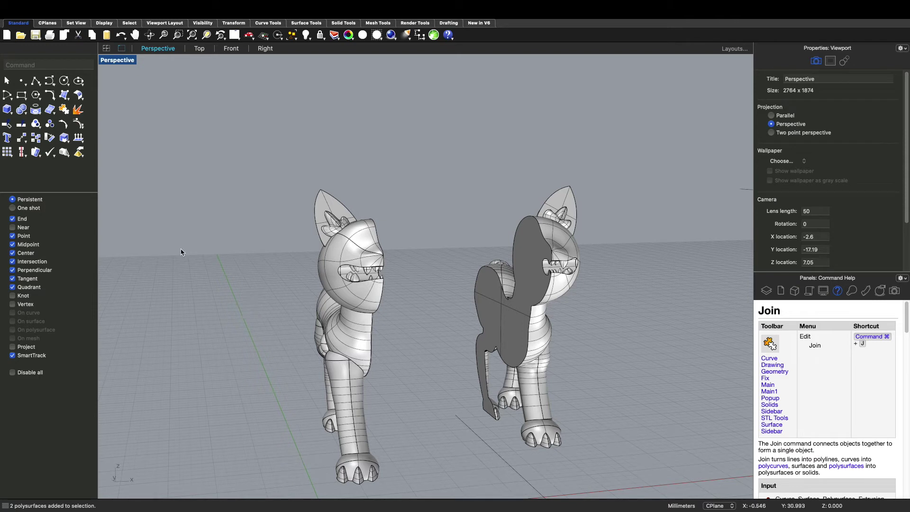
Step: Change the document's model units to inches without scaling the model
left_click(77, 5)
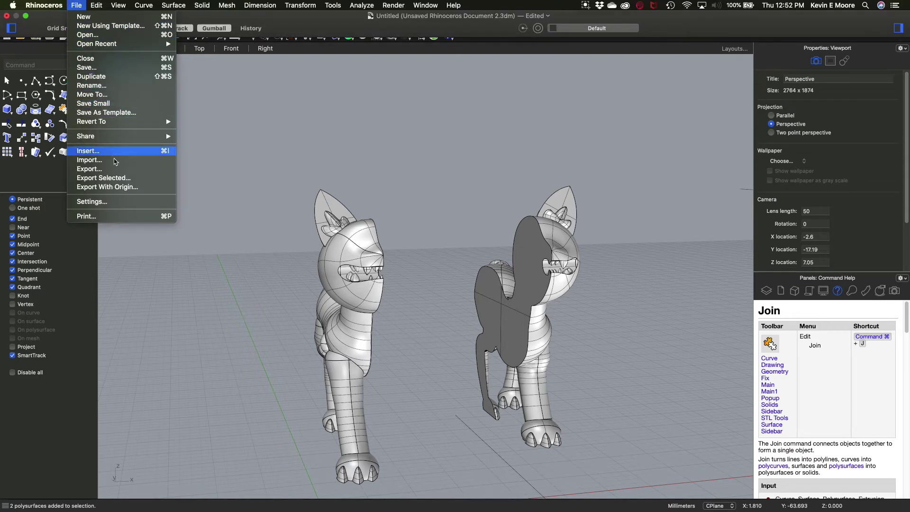
left_click(105, 201)
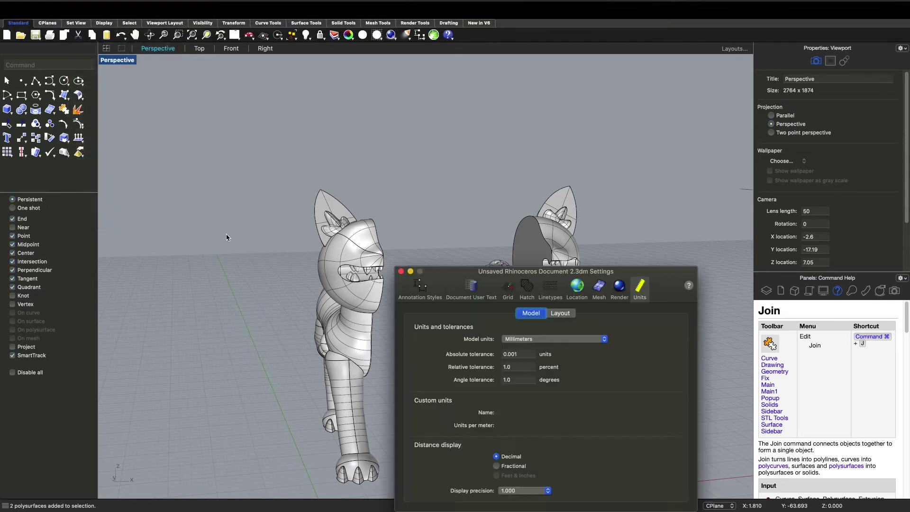
left_click(604, 339)
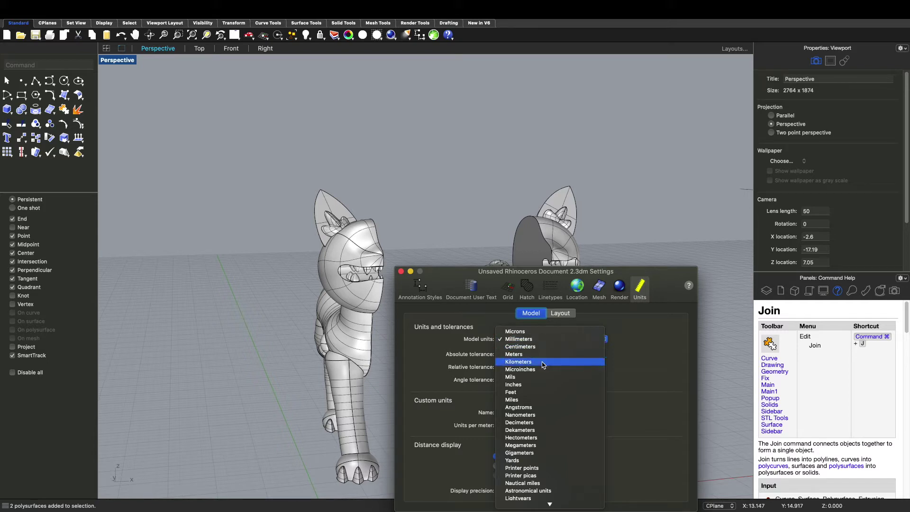
left_click(543, 386)
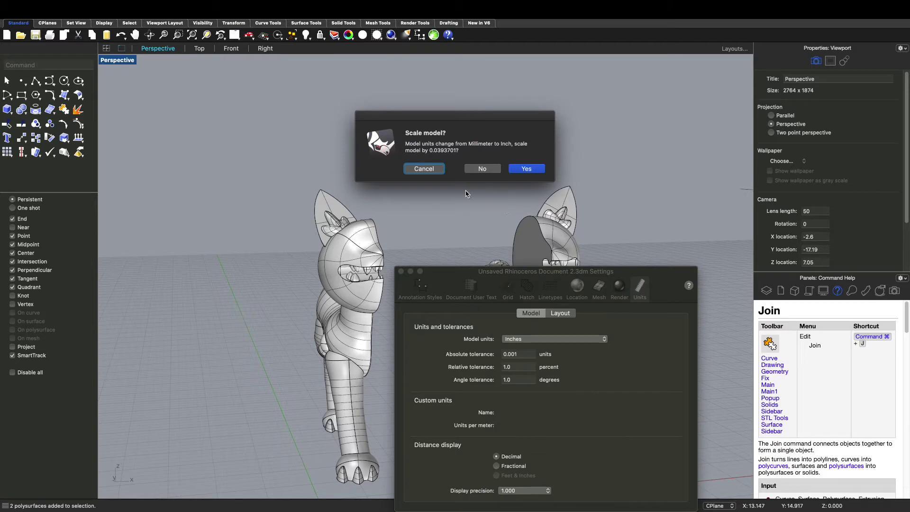
left_click(486, 171)
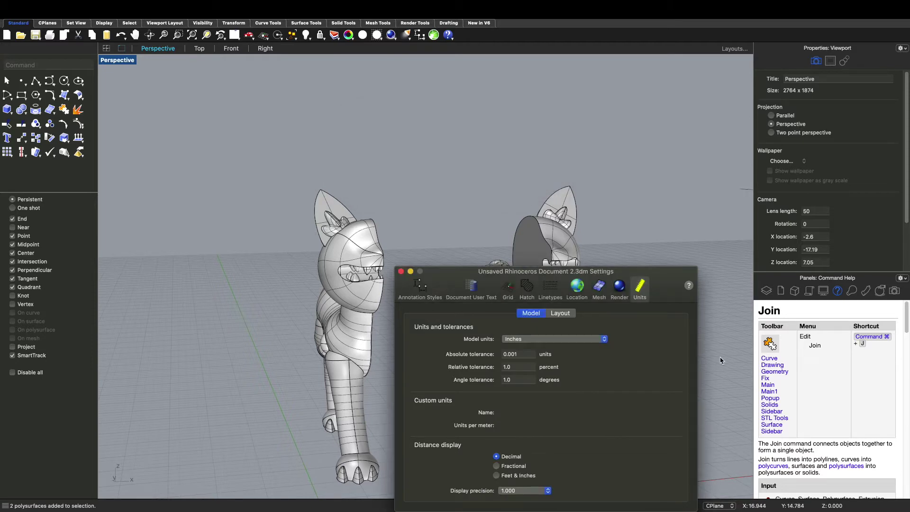
Step: Change the model units to millimeters, scaling the model by 25.4, and close the document settings
left_click(605, 339)
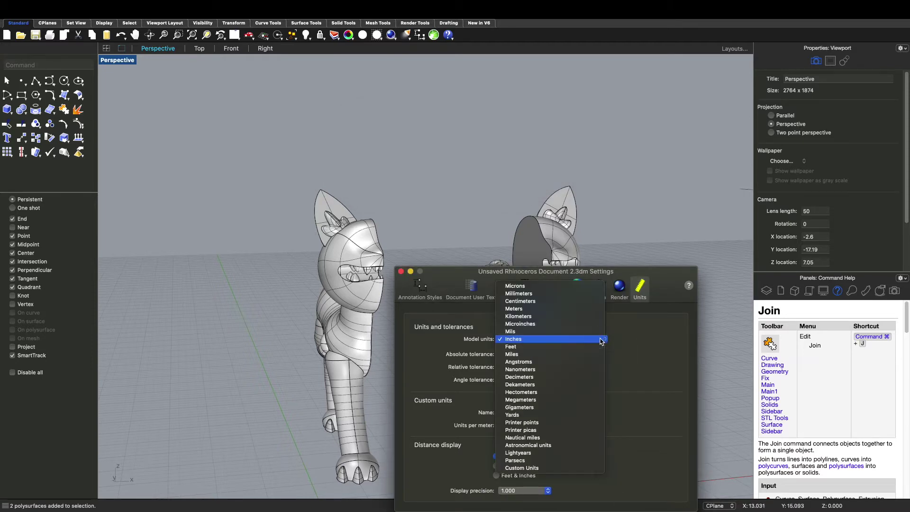
left_click(553, 296)
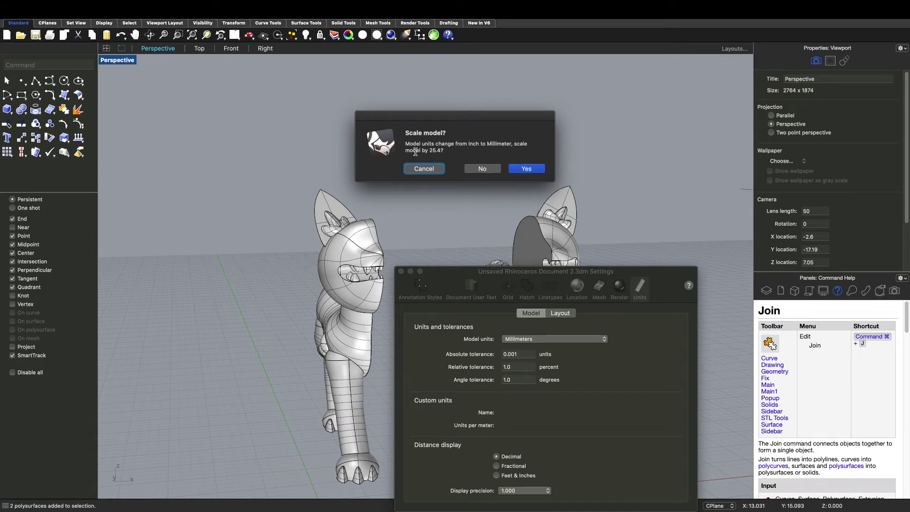
left_click(526, 169)
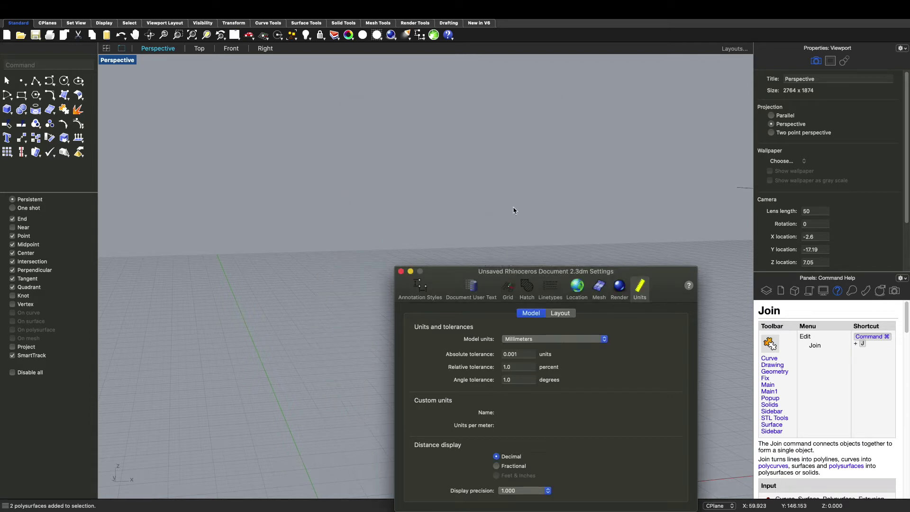
left_click(401, 271)
Step: Examine the two scaled creature halves and their cut faces from several angles in the Perspective view
scroll(401, 274, "down", 5)
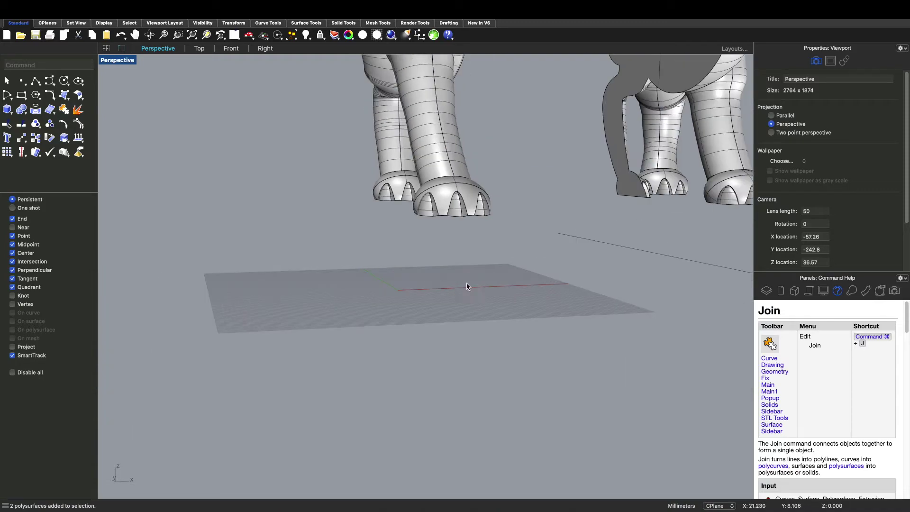
scroll(504, 203, "down", 5)
scroll(534, 331, "up", 5)
right_click_drag(534, 331, 421, 367)
scroll(483, 396, "down", 5)
right_click_drag(483, 397, 459, 408)
scroll(460, 408, "up", 10)
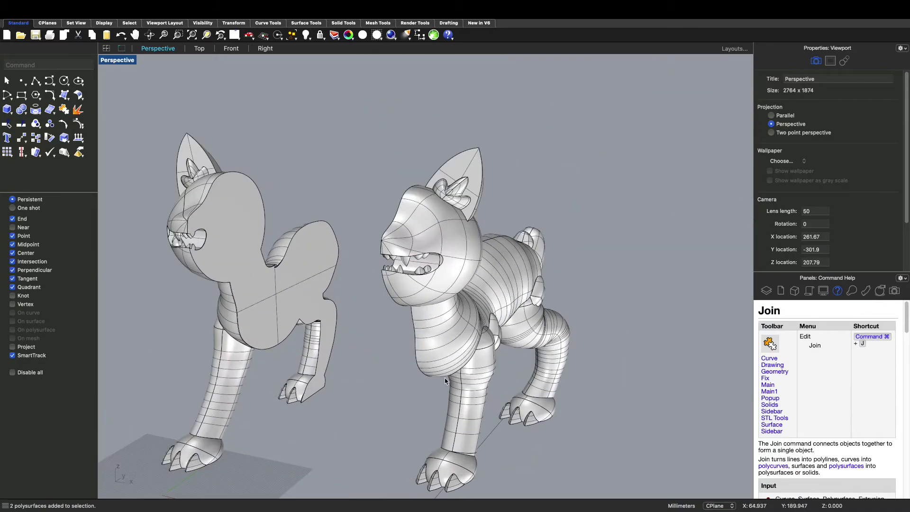
right_click_drag(372, 400, 342, 387)
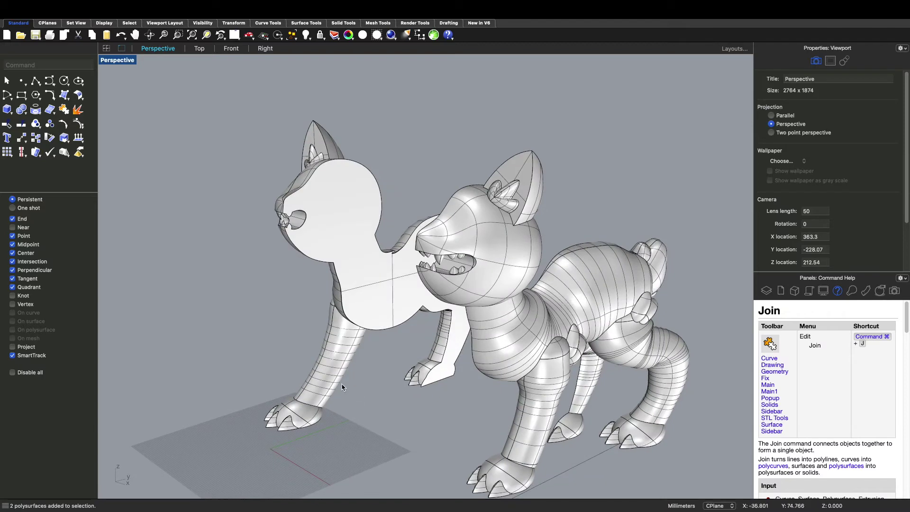
Step: Export only the half with its flat cut face showing as CatL.stl, in binary STL format with a 0.01 mm mesh tolerance
left_click(361, 305)
left_click(76, 5)
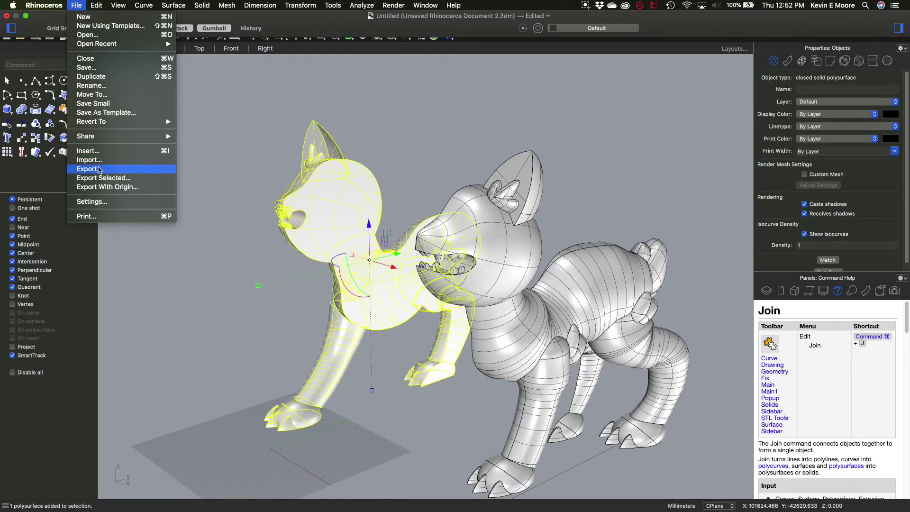
left_click(100, 179)
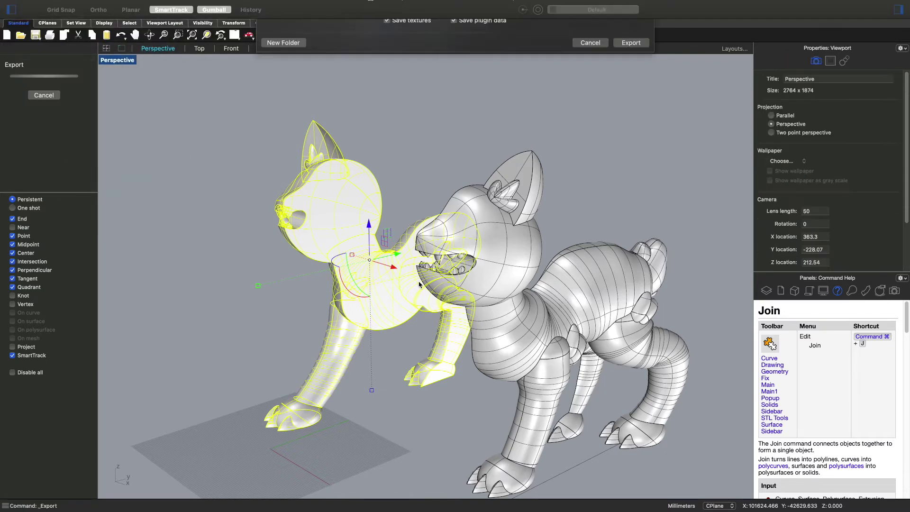
left_click(471, 170)
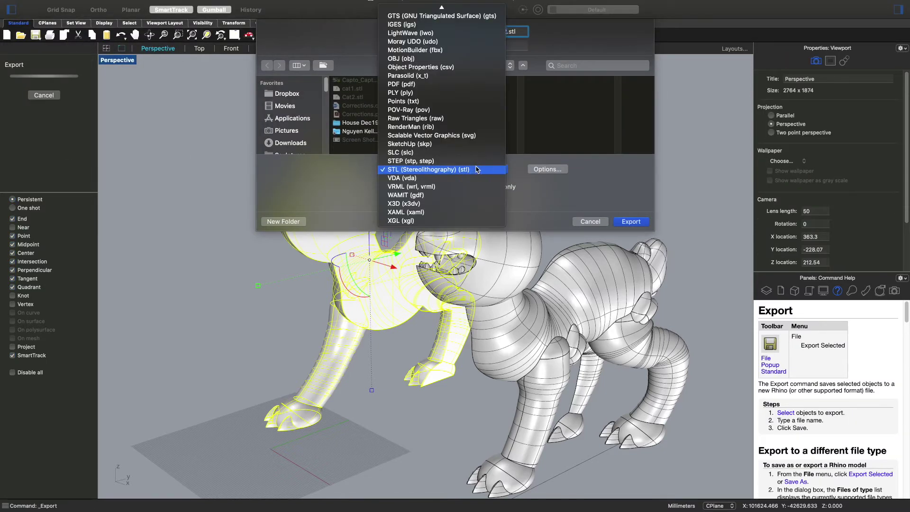
left_click(427, 172)
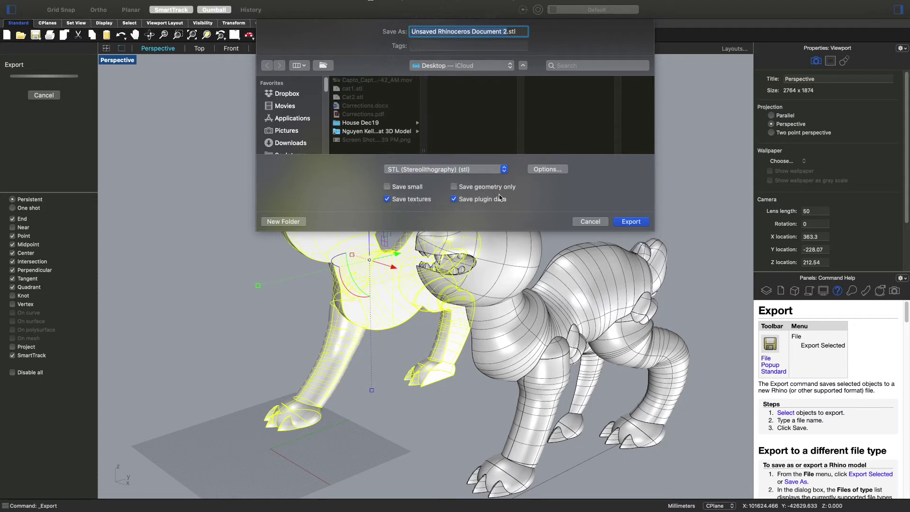
type("CatL")
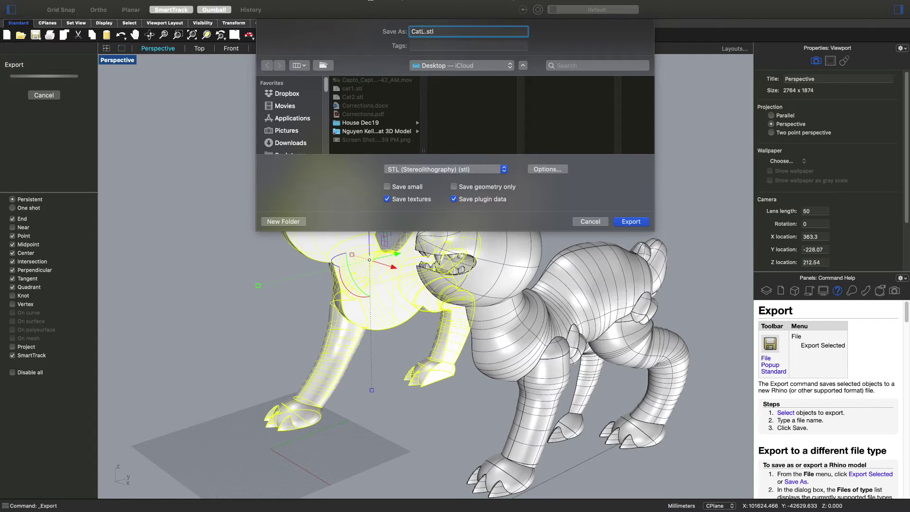
left_click(635, 224)
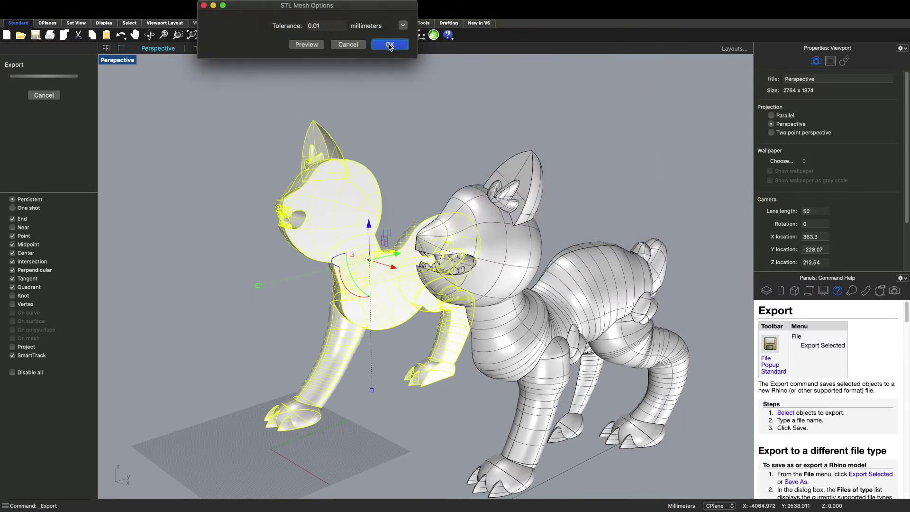
left_click(390, 44)
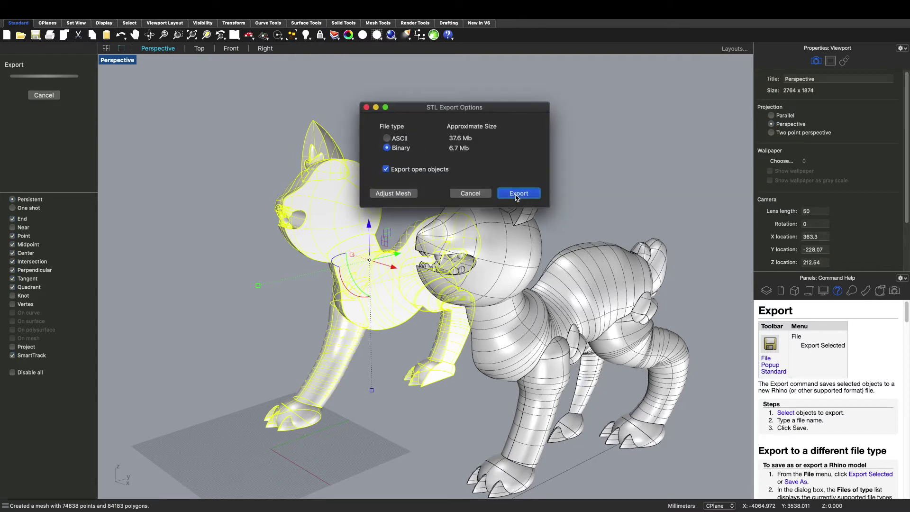
left_click(518, 194)
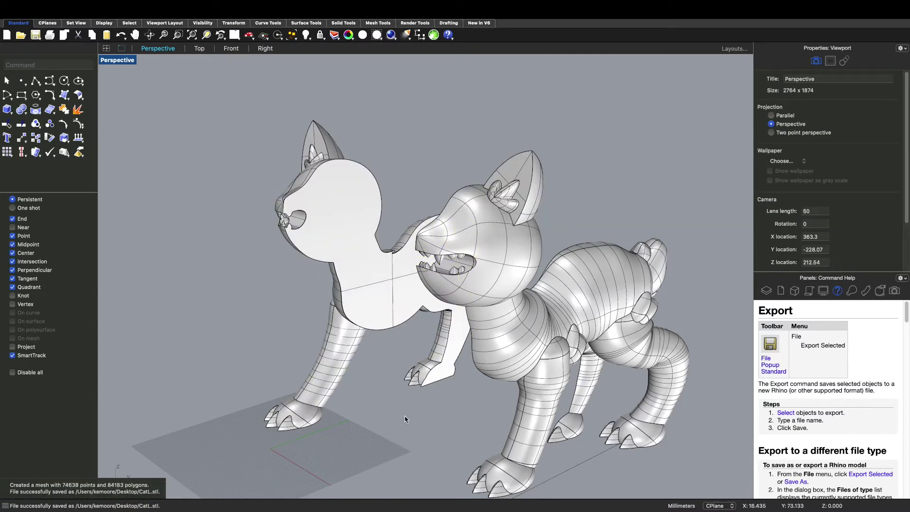
Step: Export only the other creature half to the Desktop as CatR.stl in STL format
left_click(530, 313)
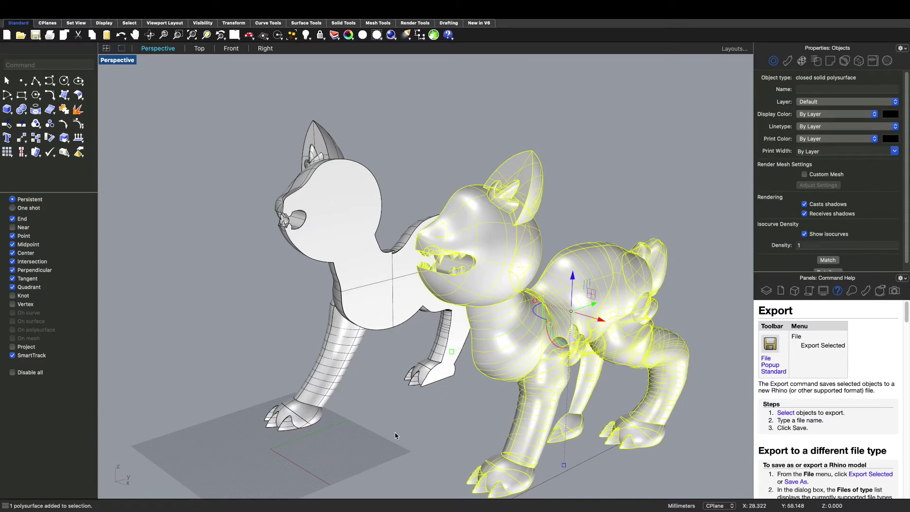
key("Return")
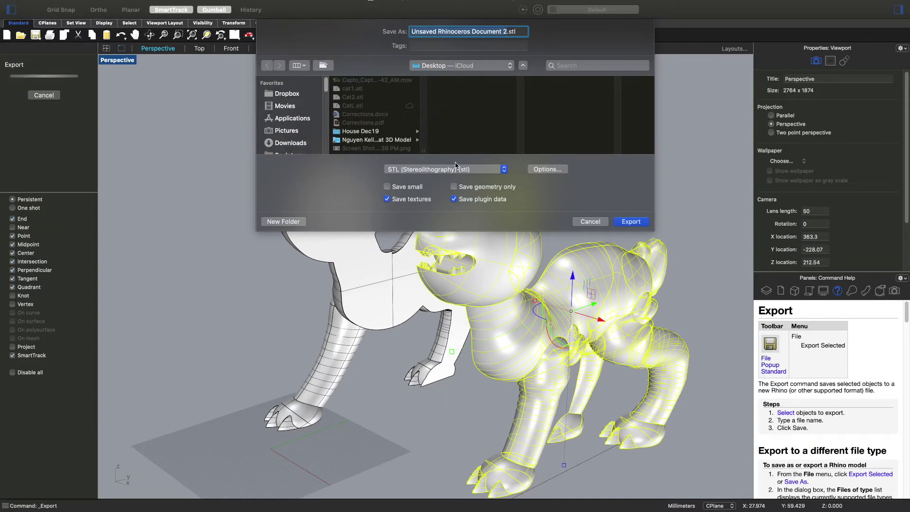
type("CatR")
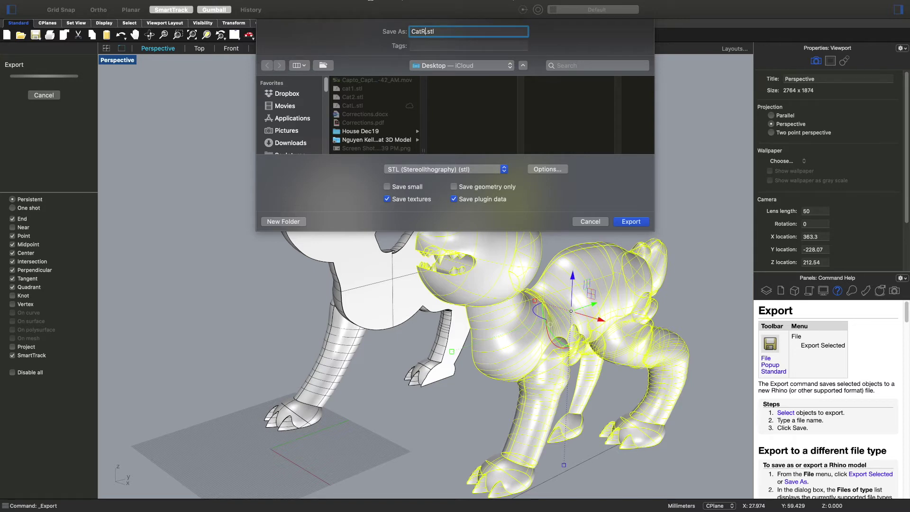
left_click(590, 221)
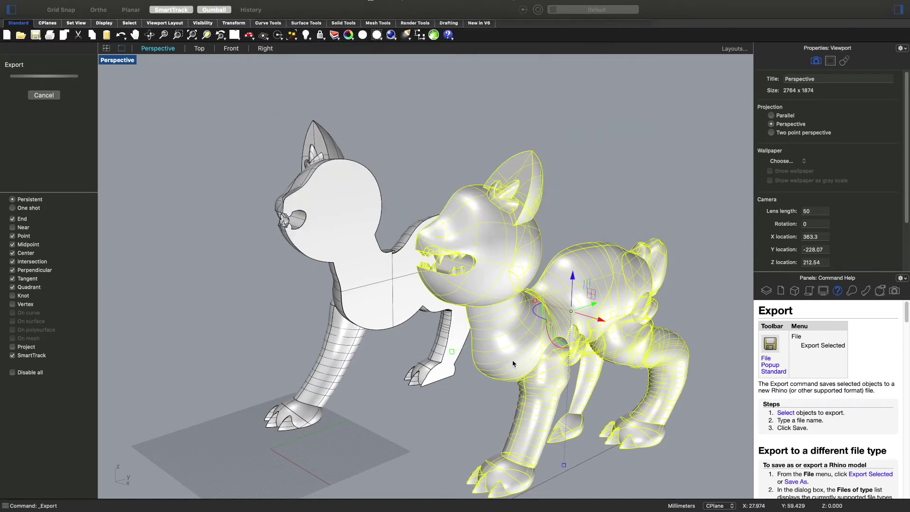
left_click(415, 404)
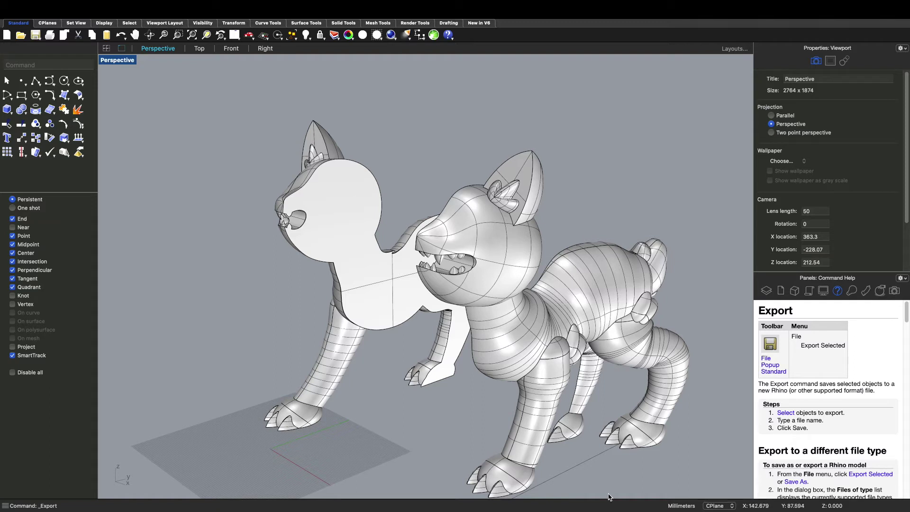
Step: Switch to Apex and load both CatL.stl and CatR.stl onto the build platform
mouse_move(603, 498)
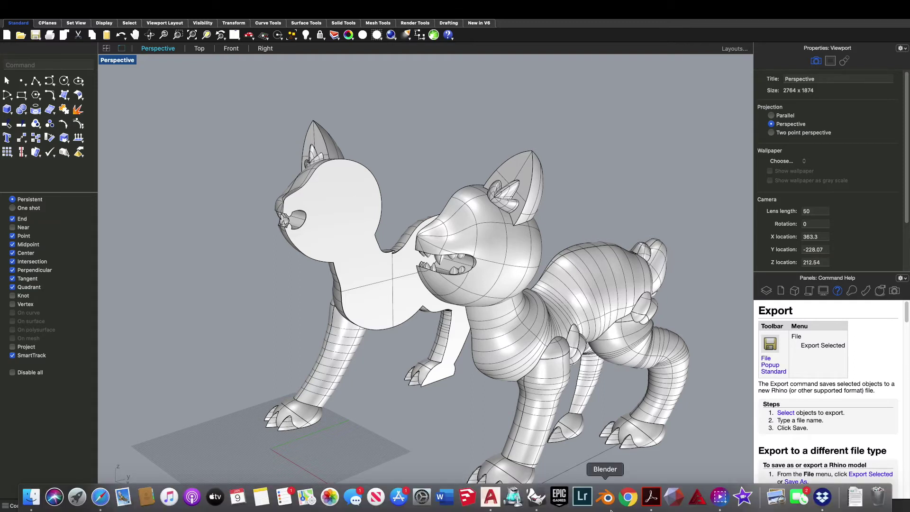
left_click(698, 495)
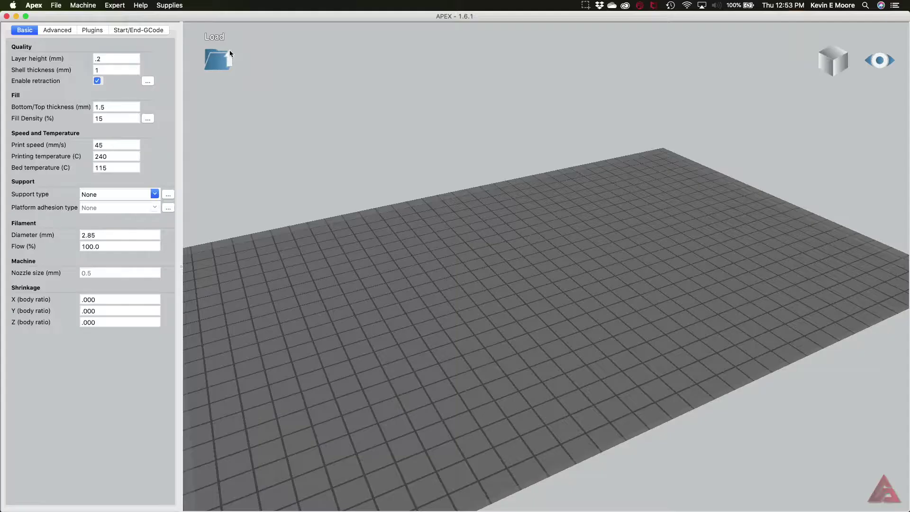
left_click(221, 64)
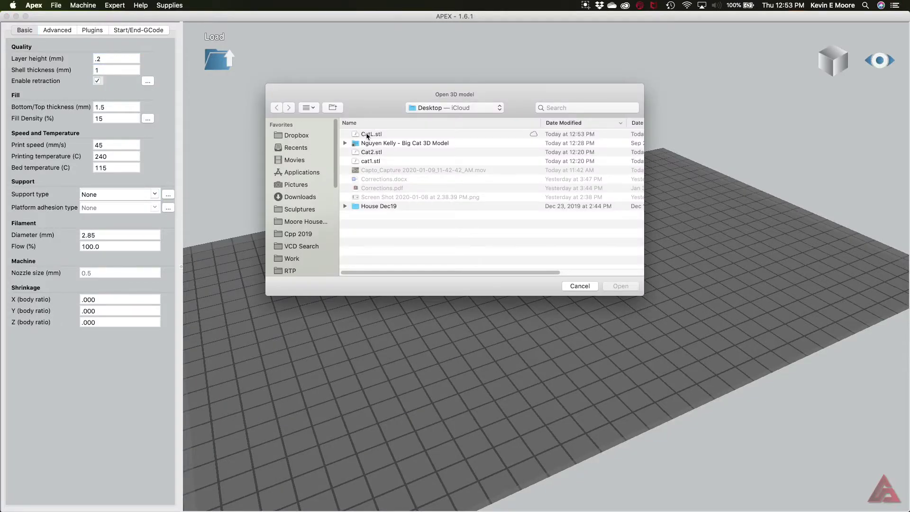
left_click(368, 135)
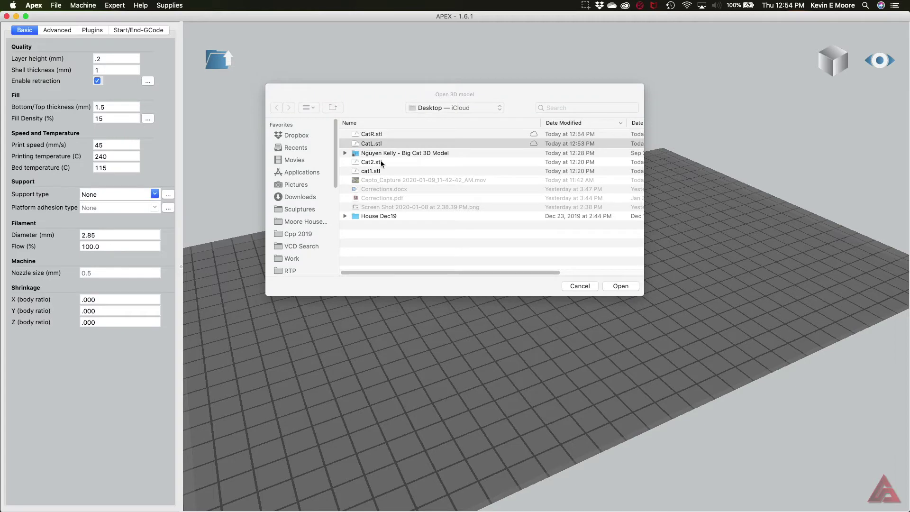
left_click(399, 135, "shift")
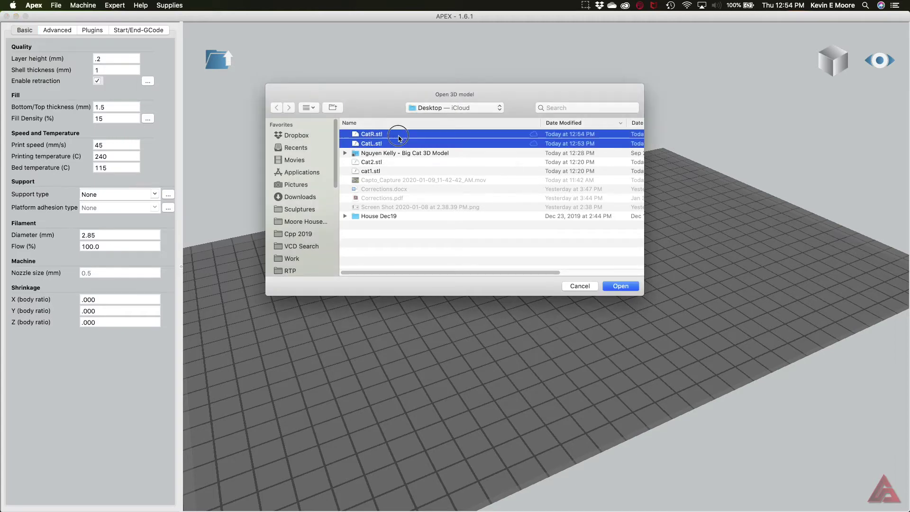
left_click(621, 285)
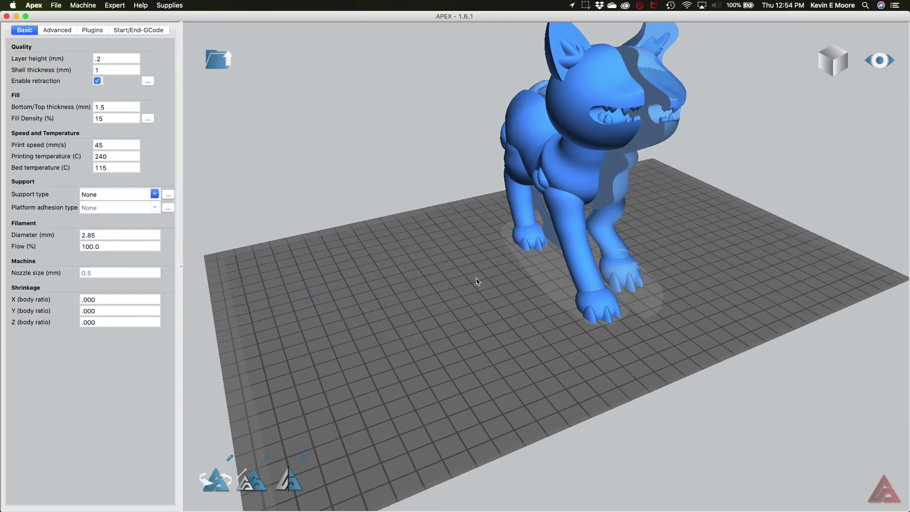
Step: Move the two overlapping creature halves apart to opposite sides of the build platform
left_click_drag(584, 178, 391, 237)
left_click(597, 166)
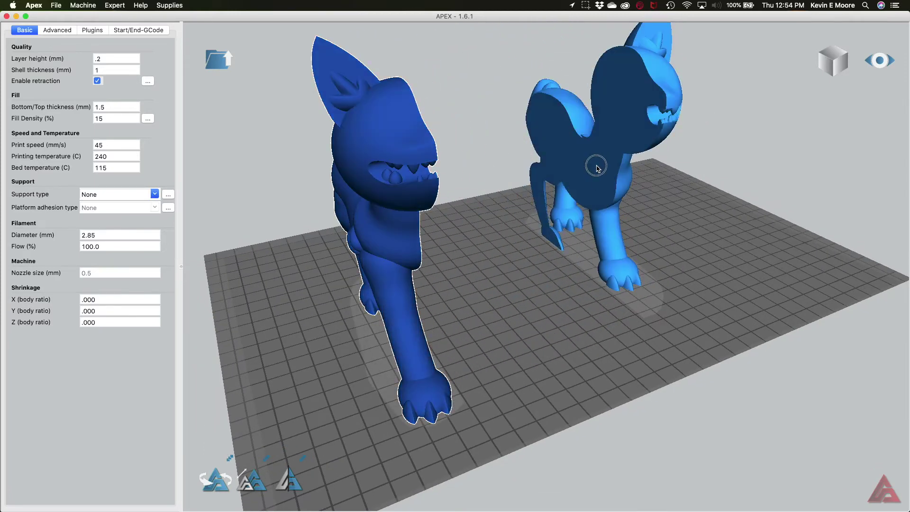
left_click(662, 179)
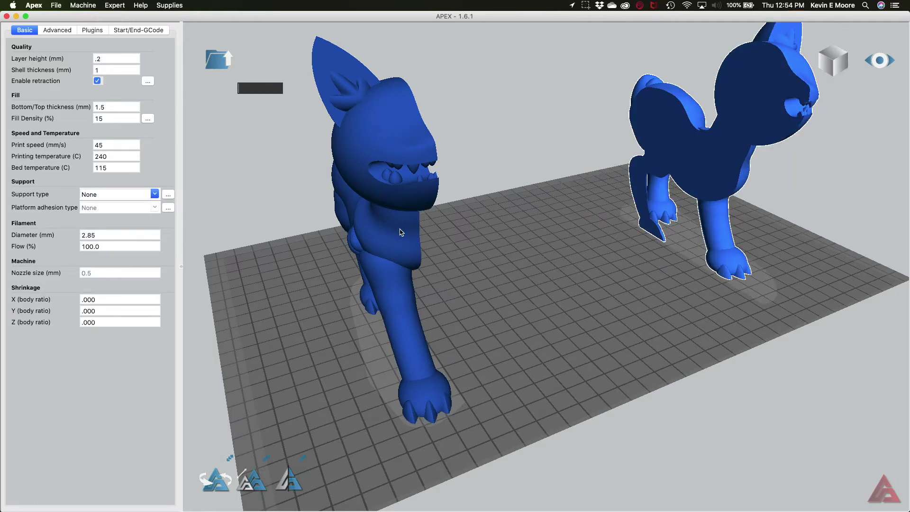
Step: Rotate the first creature half so it lies on the build platform on its flat cut face
left_click(424, 374)
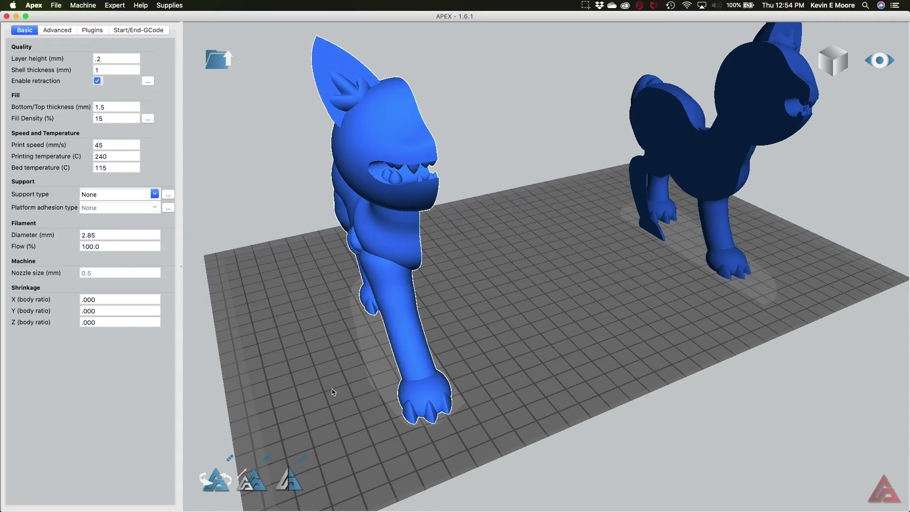
left_click(217, 484)
scroll(627, 245, "down", 5)
right_click_drag(627, 245, 546, 171)
left_click_drag(543, 168, 616, 299)
scroll(822, 302, "up", 3)
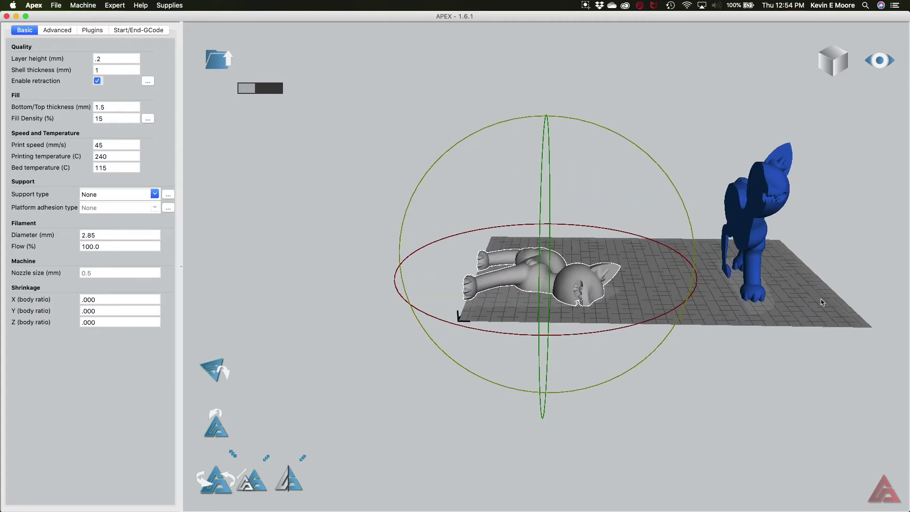
Step: Lay the standing half down on its cut face and reposition both halves within the build platform
left_click(755, 212)
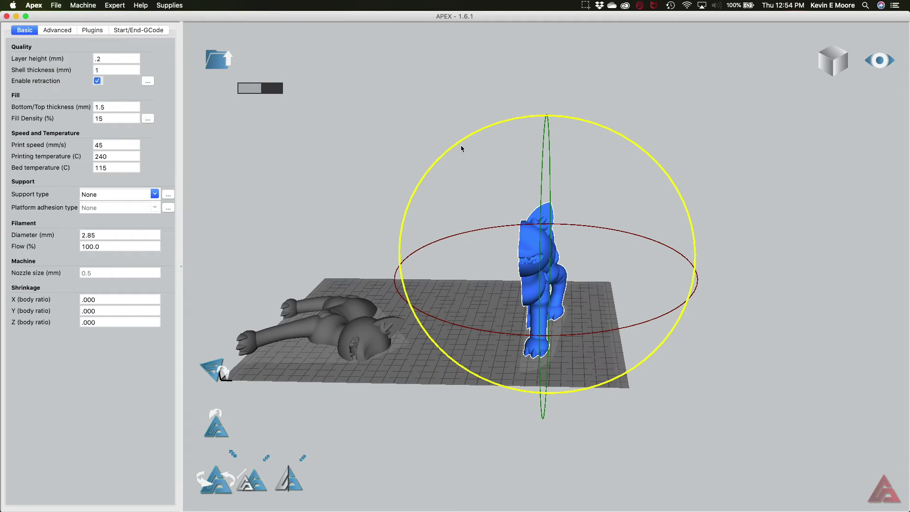
left_click_drag(461, 146, 433, 337)
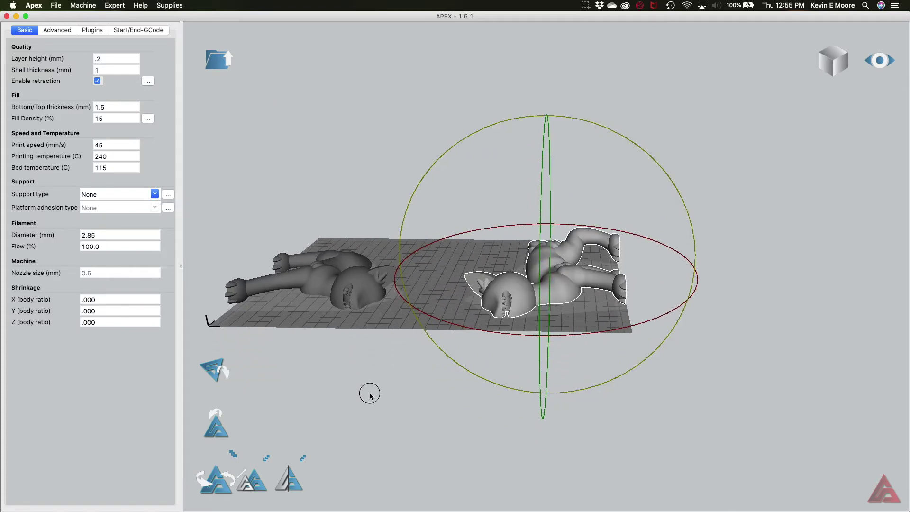
left_click_drag(349, 397, 551, 390)
scroll(551, 390, "down", 3)
left_click(537, 349)
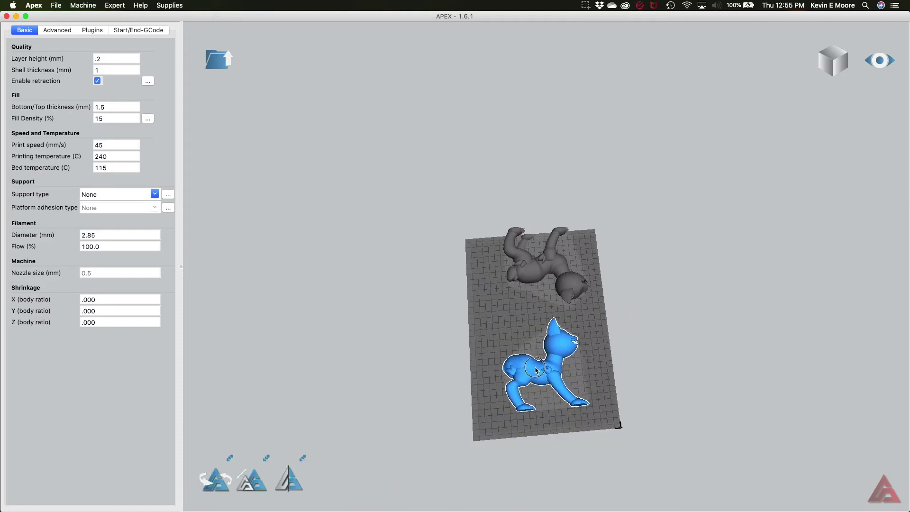
left_click(534, 277)
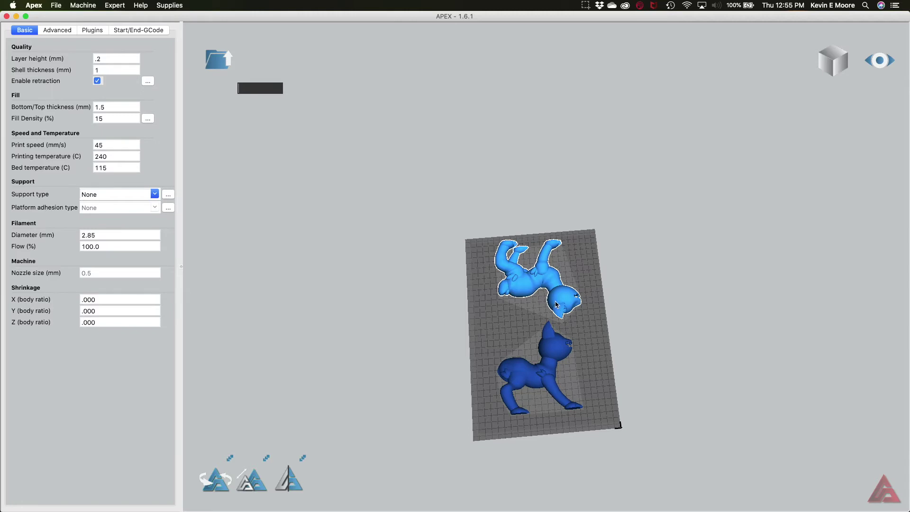
Step: Rotate the selected half about its vertical axis so the two halves lie back to back, and move it closer to the other half
right_click_drag(688, 350, 782, 406)
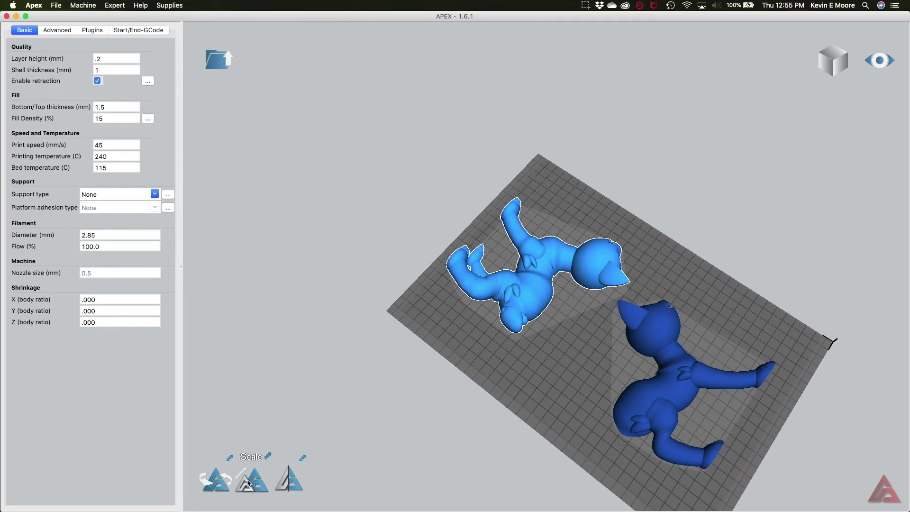
left_click(222, 483)
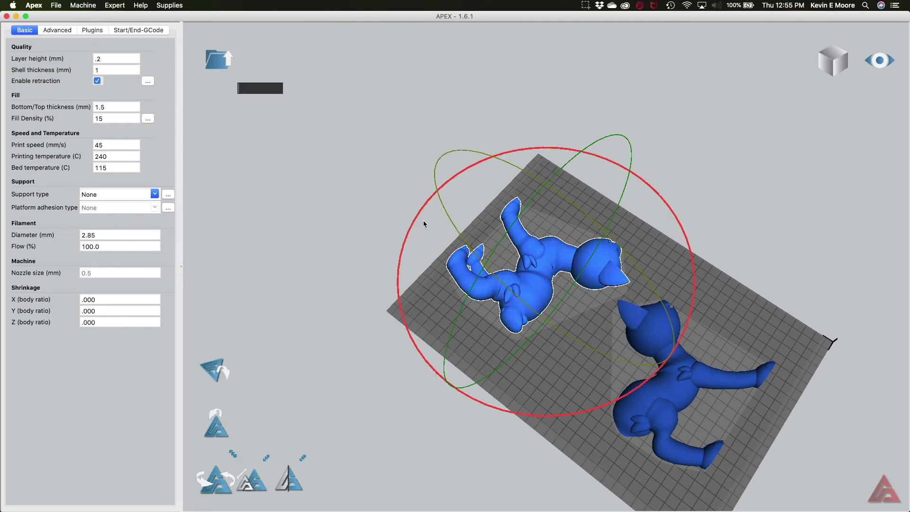
left_click_drag(417, 216, 453, 325)
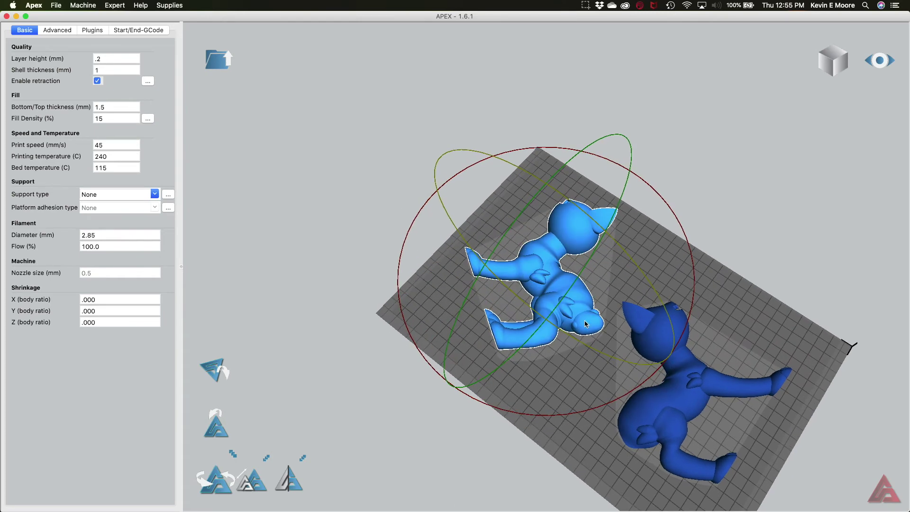
left_click_drag(582, 305, 593, 336)
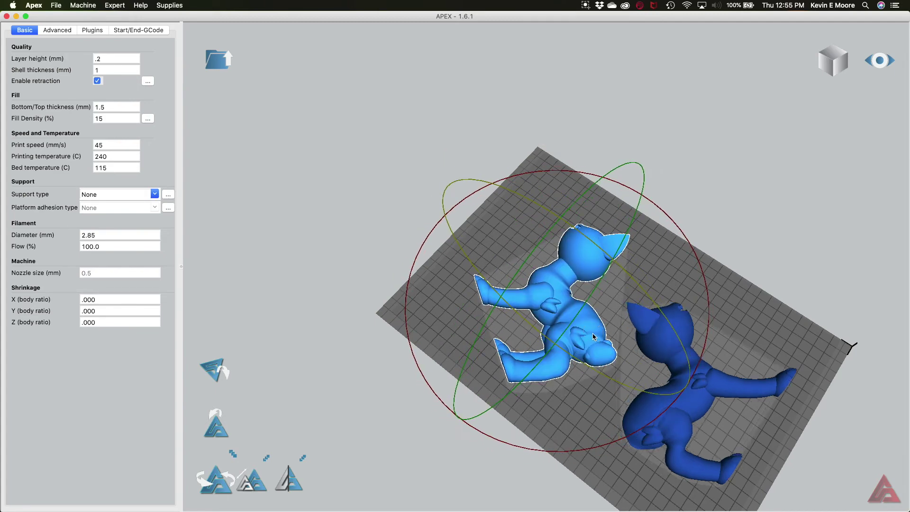
left_click(759, 175)
right_click_drag(792, 216, 752, 204)
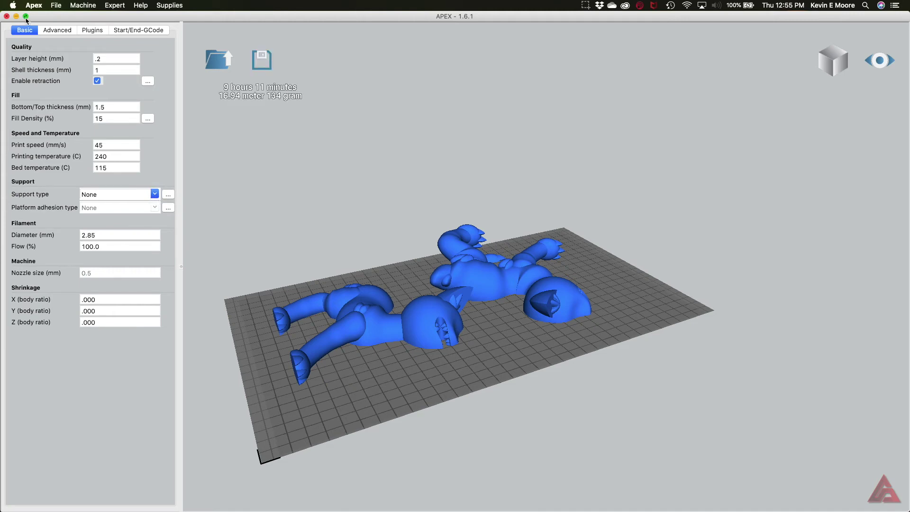
Step: Set the support type to Everywhere
mouse_move(26, 18)
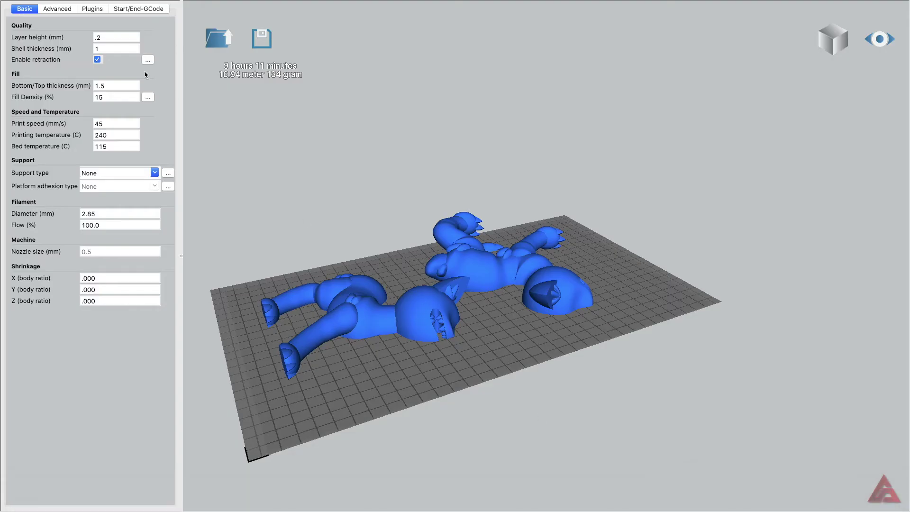
left_click(157, 174)
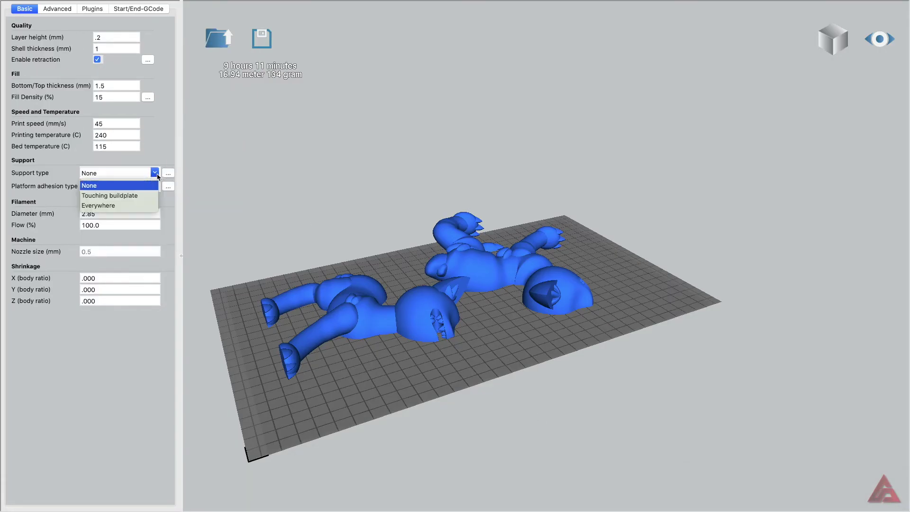
left_click(131, 196)
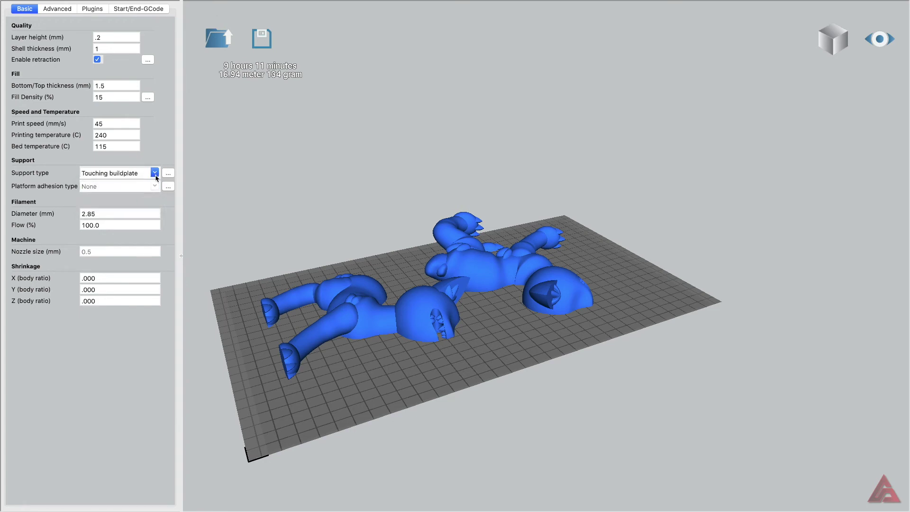
left_click(157, 175)
left_click(127, 206)
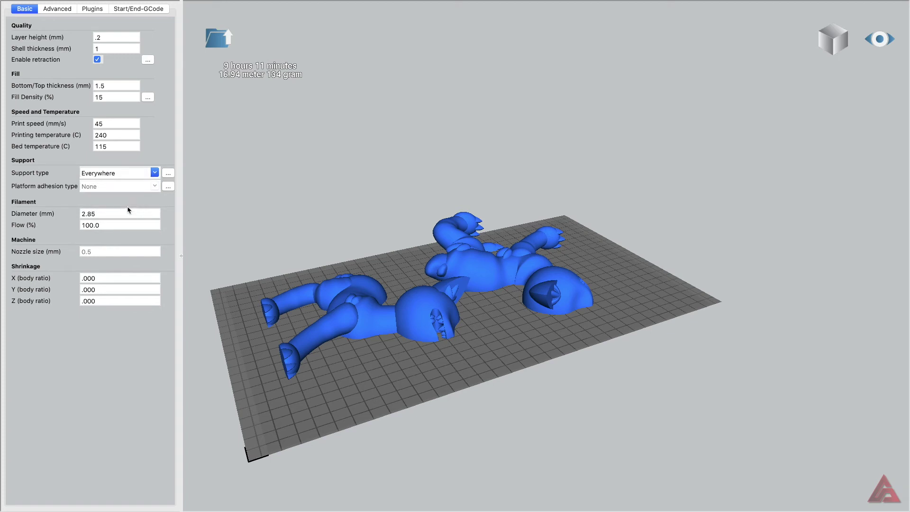
Step: Check the overhang angle in the expert support settings and accept them
left_click(168, 173)
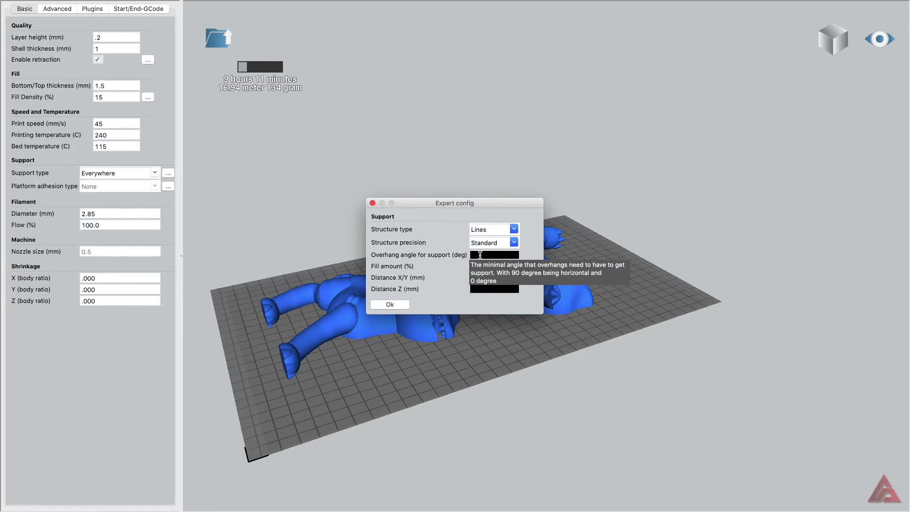
left_click(482, 255)
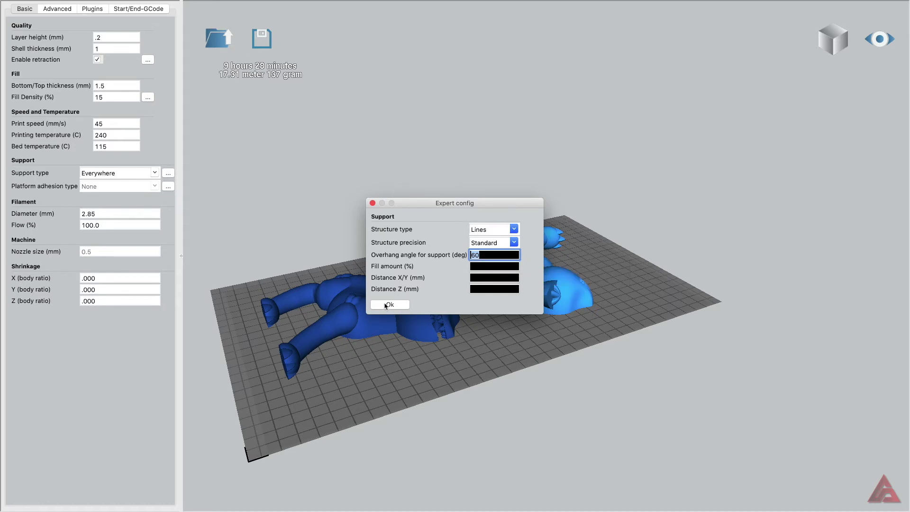
left_click(388, 305)
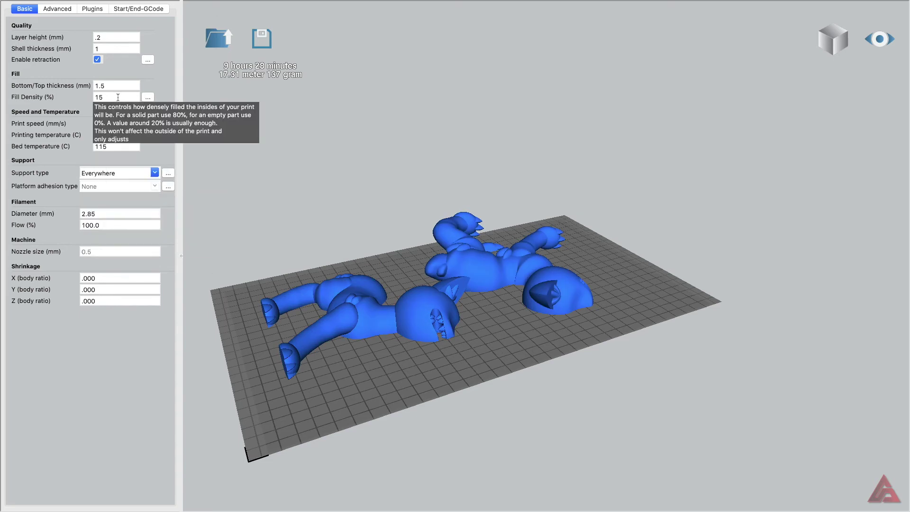
Step: Show the sliced toolpath in the Layers view and cut the preview down to layer 40
left_click(880, 39)
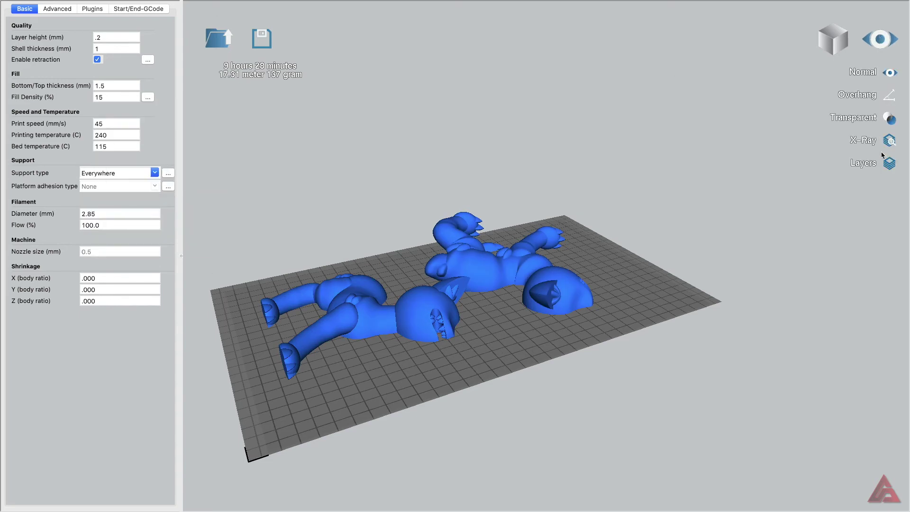
left_click(890, 164)
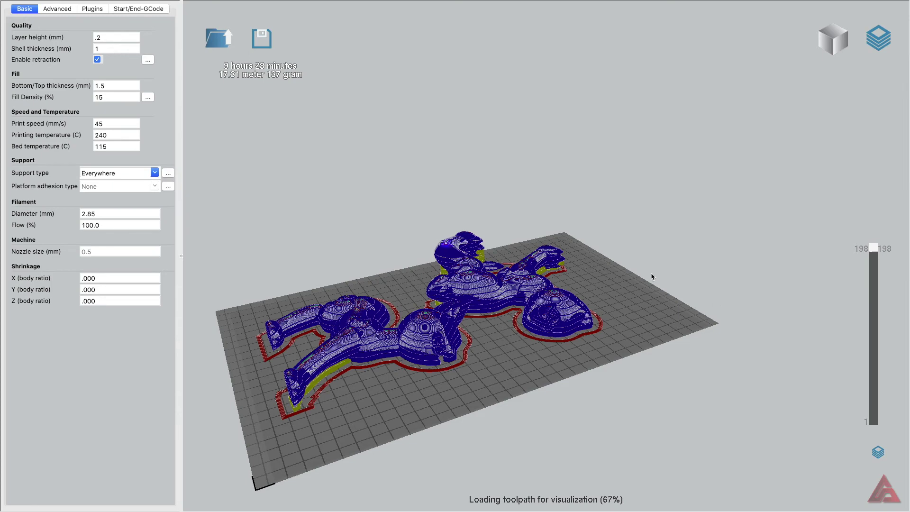
mouse_move(510, 401)
right_mouse_down()
mouse_move(524, 400)
mouse_move(516, 394)
right_mouse_up()
left_click_drag(876, 251, 872, 387)
right_click_drag(646, 330, 630, 353)
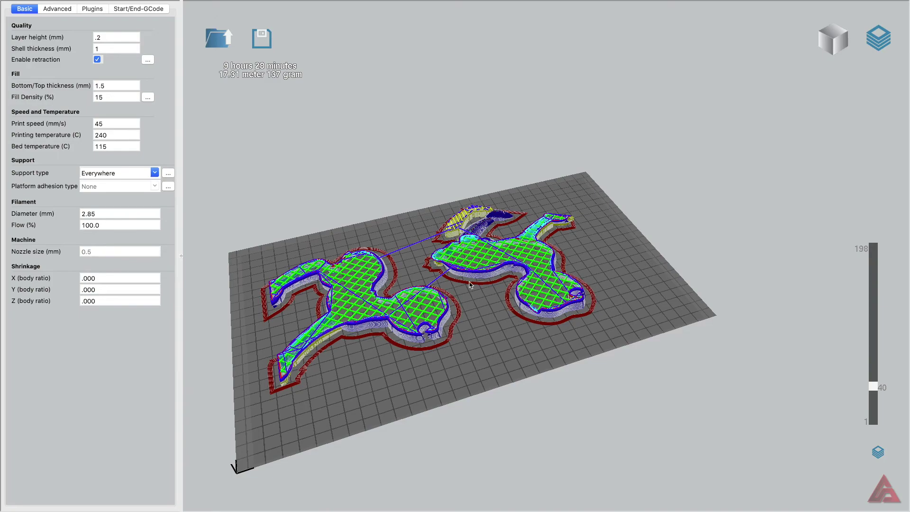
Step: Examine the infill and support from the lowest layers up to layer 62 in the layer preview
right_click_drag(429, 282, 556, 383)
right_click_drag(614, 376, 577, 377)
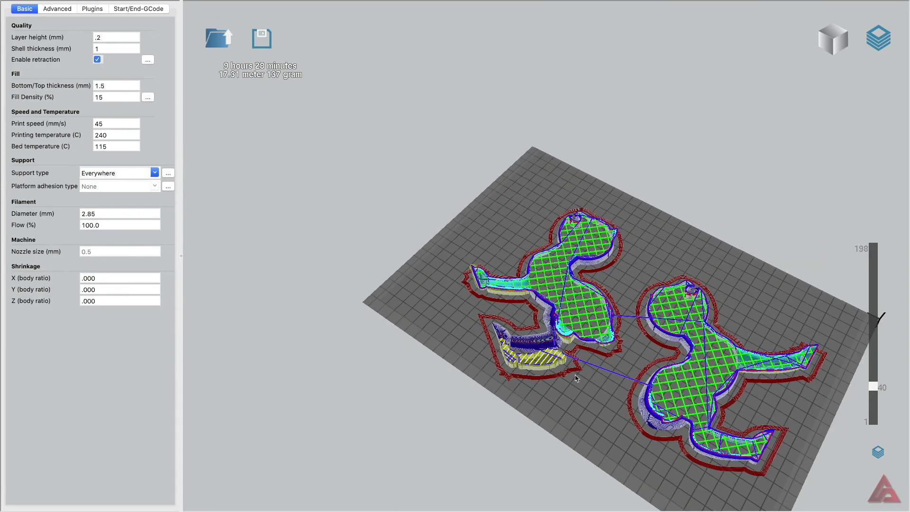
left_click_drag(879, 389, 877, 421)
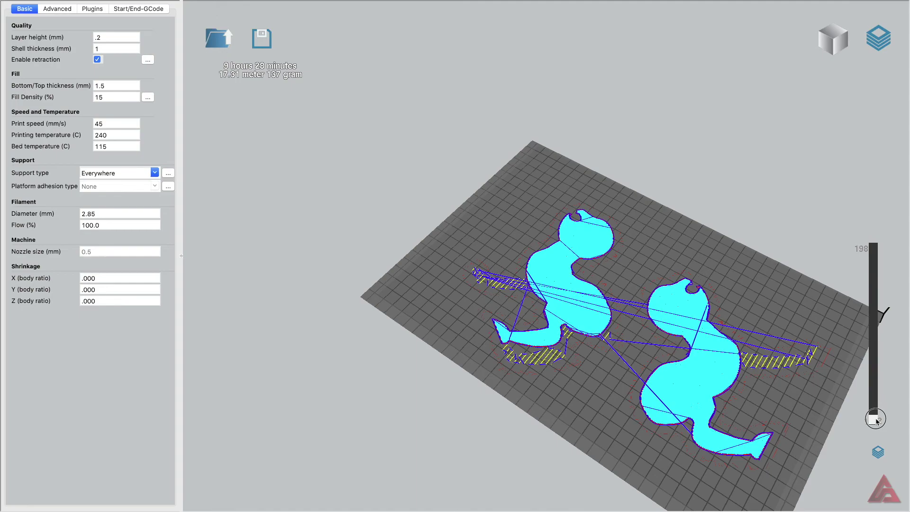
left_click_drag(876, 421, 866, 379)
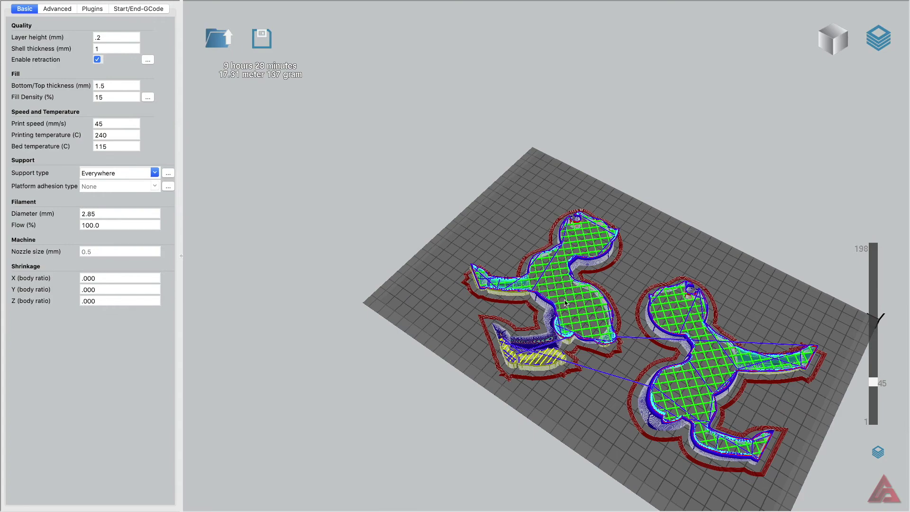
left_click_drag(875, 387, 875, 367)
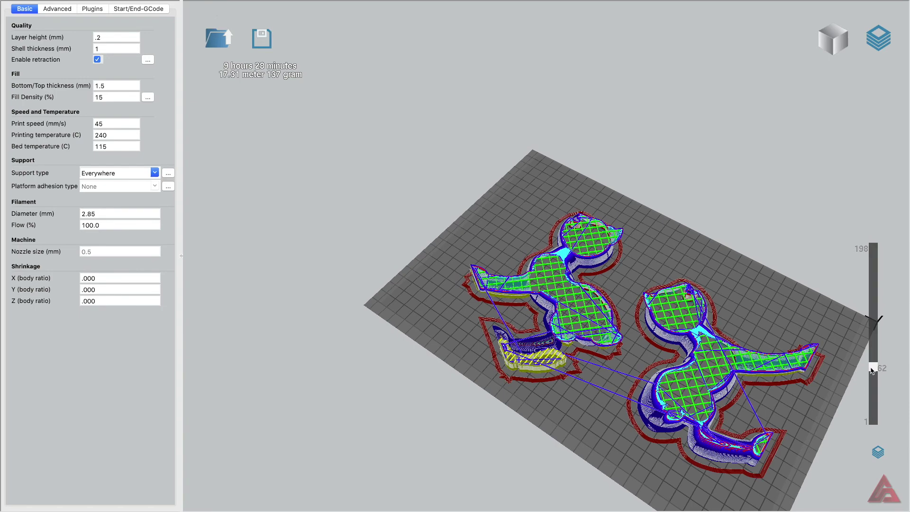
Step: Set the fill density to 12%
mouse_move(109, 100)
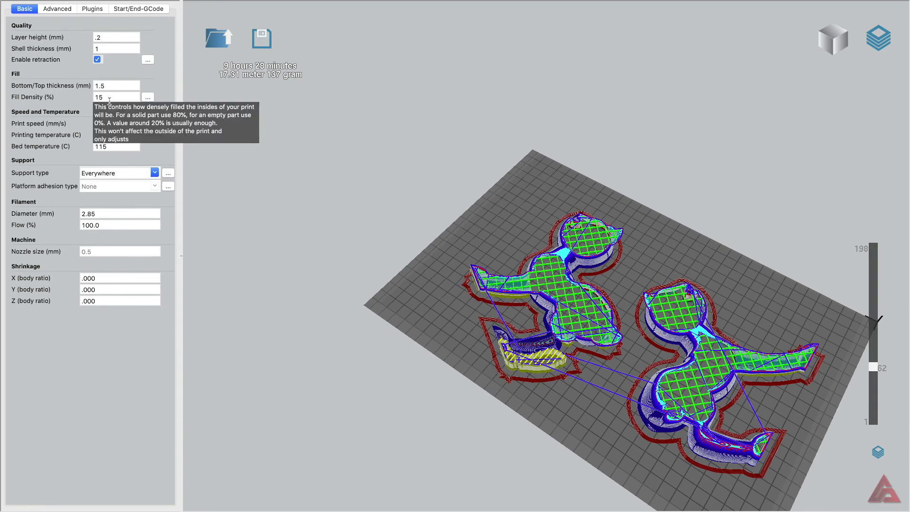
left_click(110, 97)
double_click(108, 97)
type("12")
key("Tab")
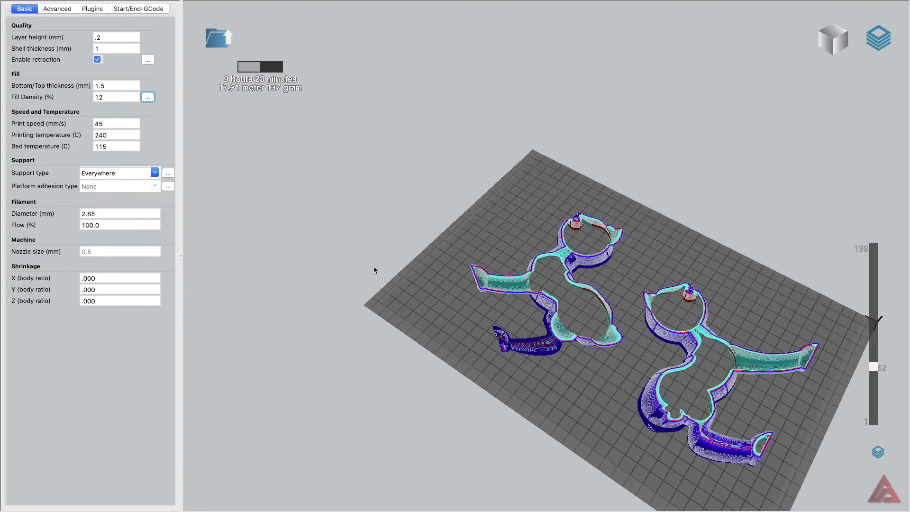
Step: Set the bottom/top thickness to 1.25 mm
left_click(123, 86)
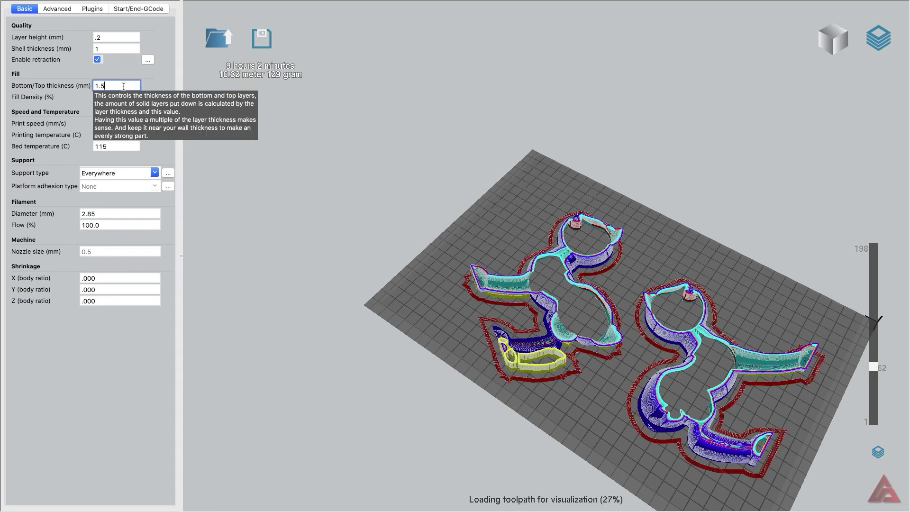
key("BackSpace")
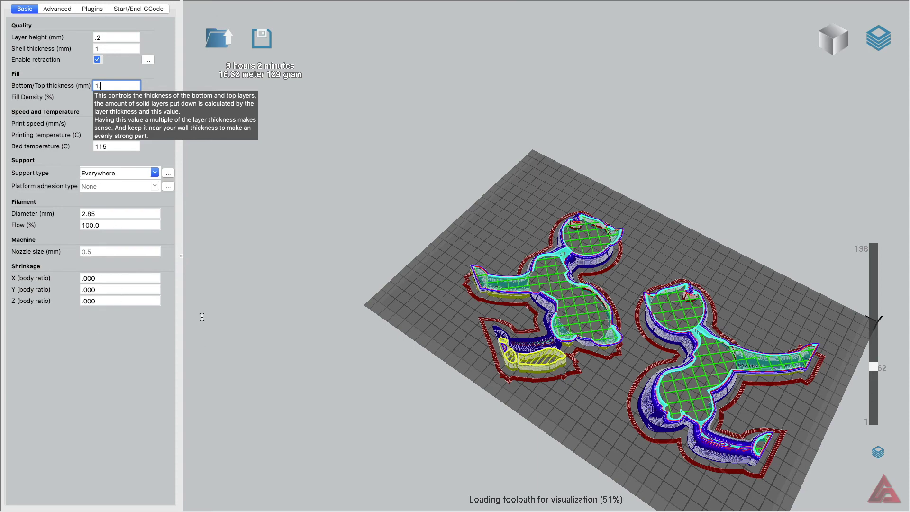
type("2525")
key("Tab")
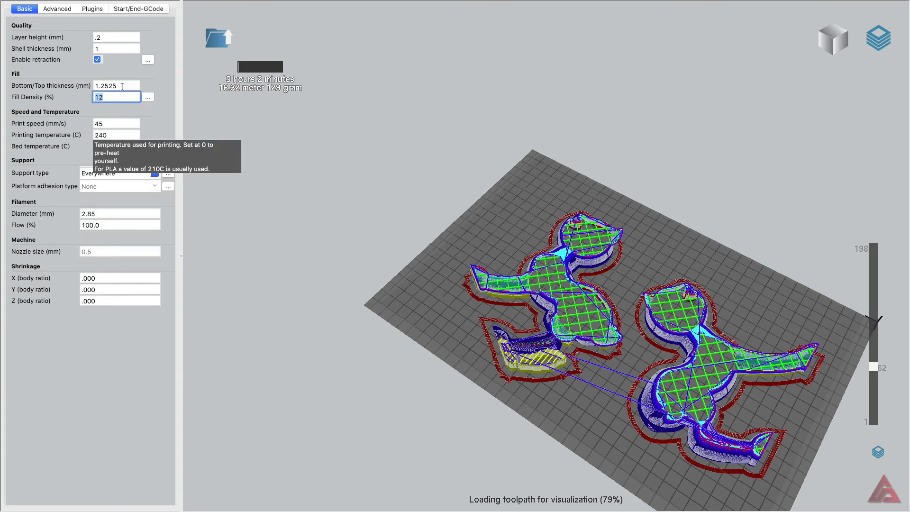
left_click(122, 88)
key("BackSpace")
key("BackSpace")
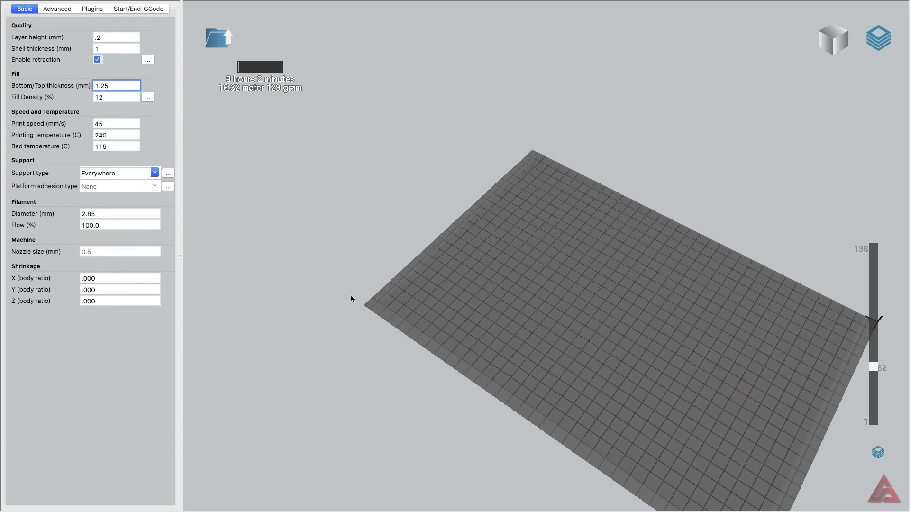
Step: Return the display to the Normal view and look over both halves on the build platform
left_click(878, 39)
left_click(890, 76)
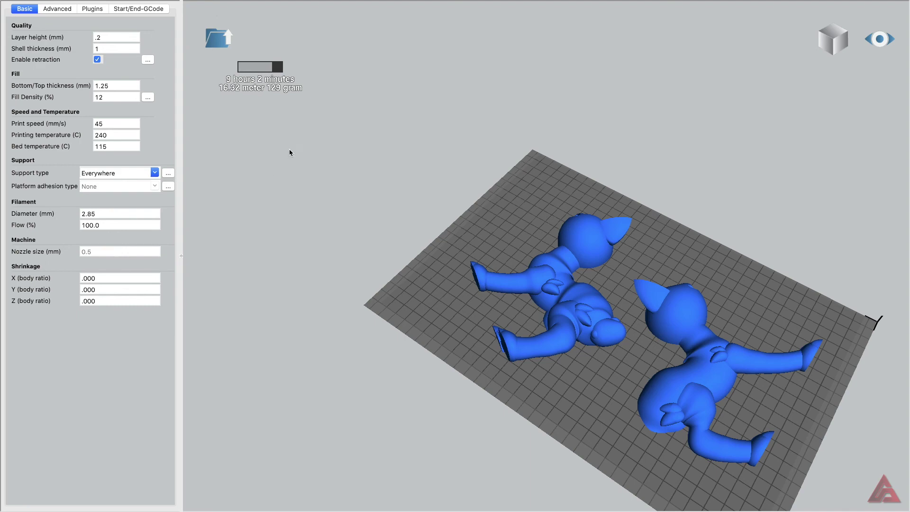
right_click_drag(348, 344, 410, 335)
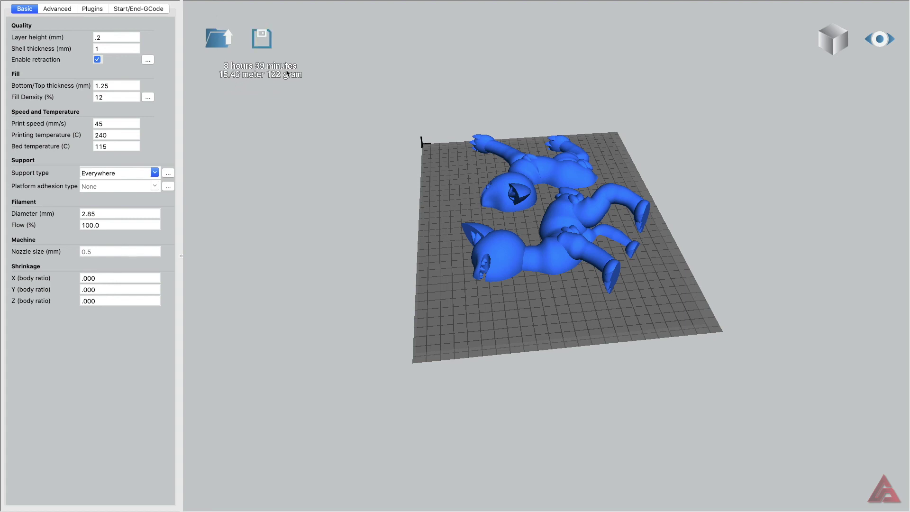
Step: Save the toolpath to the Desktop as Cat.gcode
left_click(266, 43)
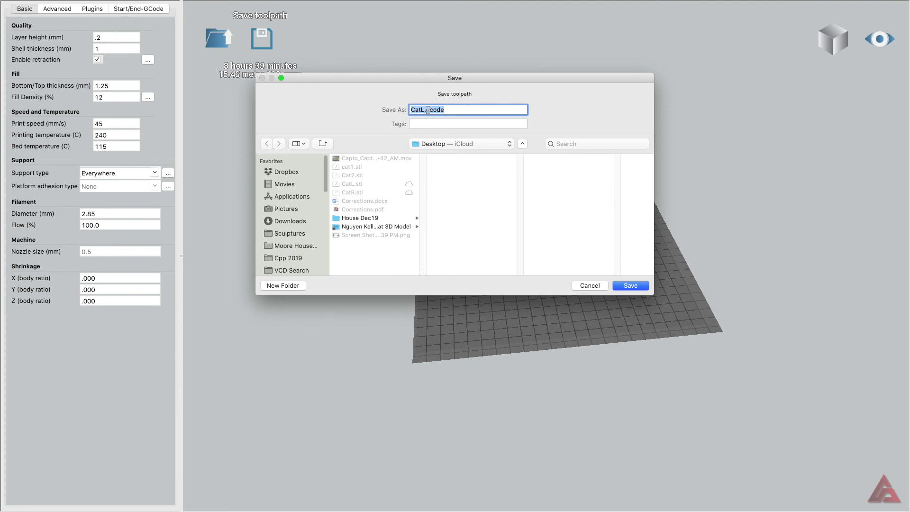
key("Left")
key("BackSpace")
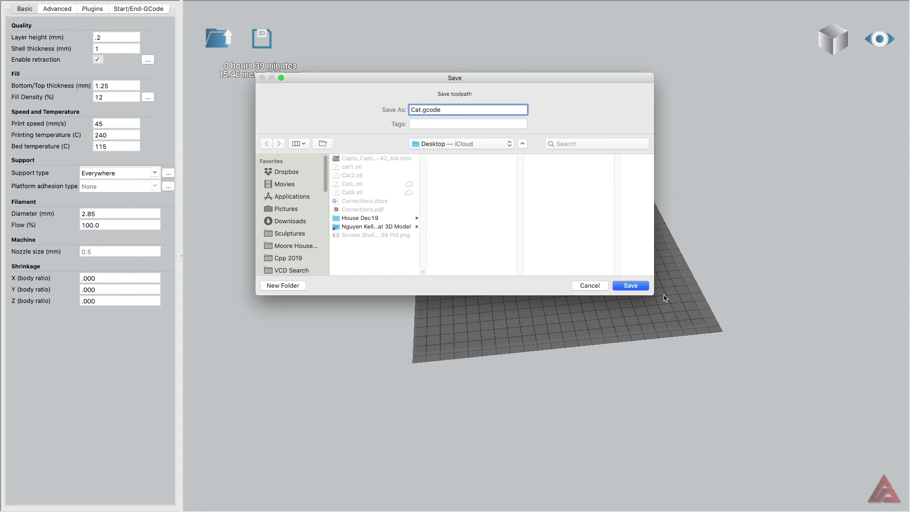
left_click(631, 285)
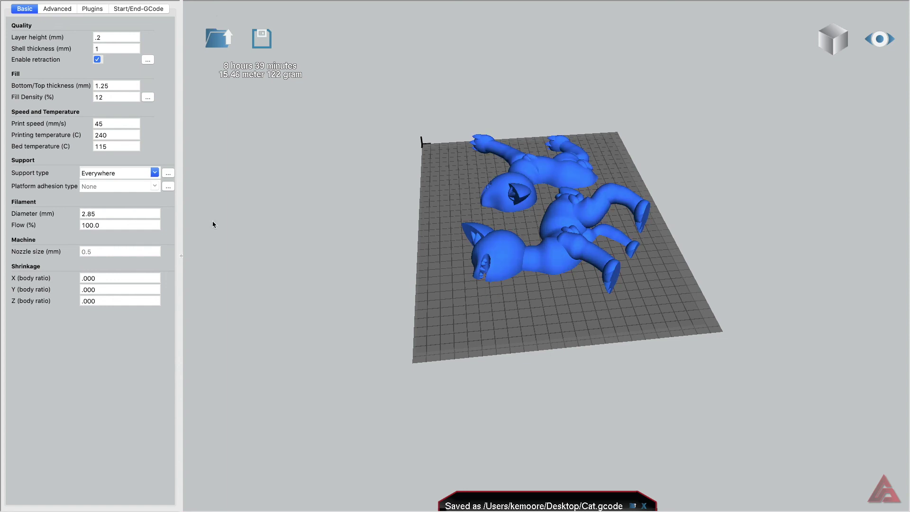
mouse_move(388, 3)
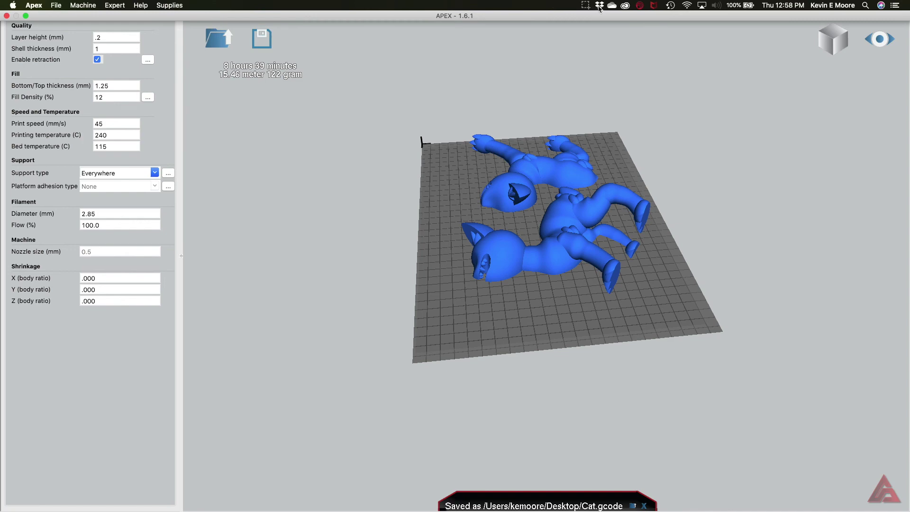
right_click_drag(729, 275, 630, 286)
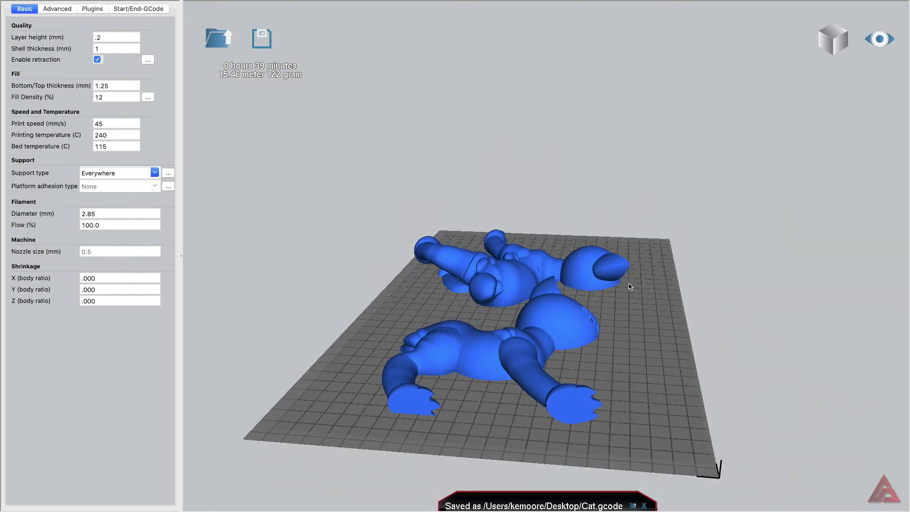